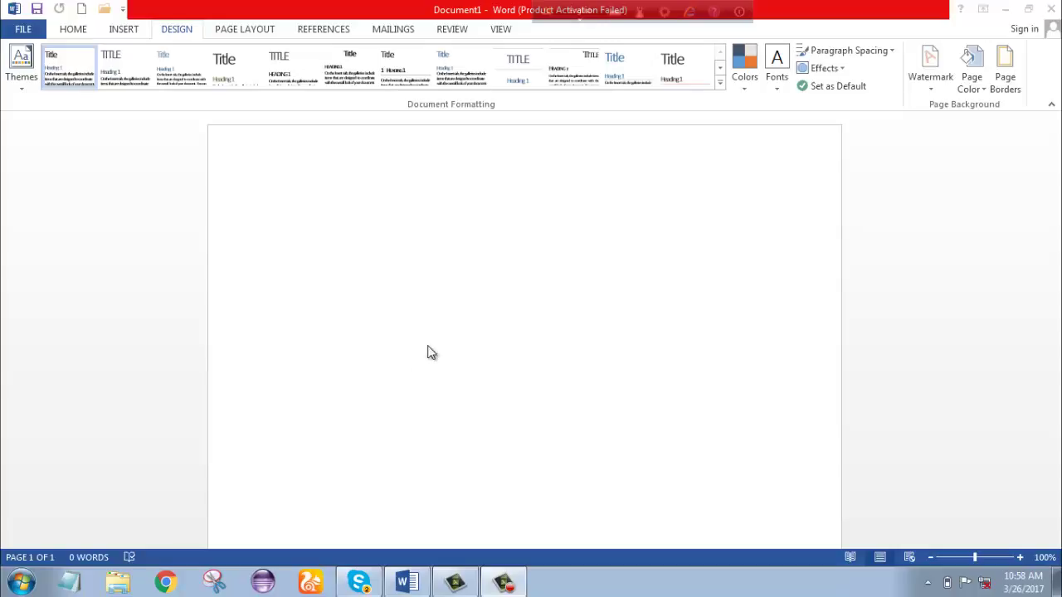
Type 'Bangladesh is a developing Country.' at the top of the blank page.
{"action": "left_click", "coordinate": [319, 200]}
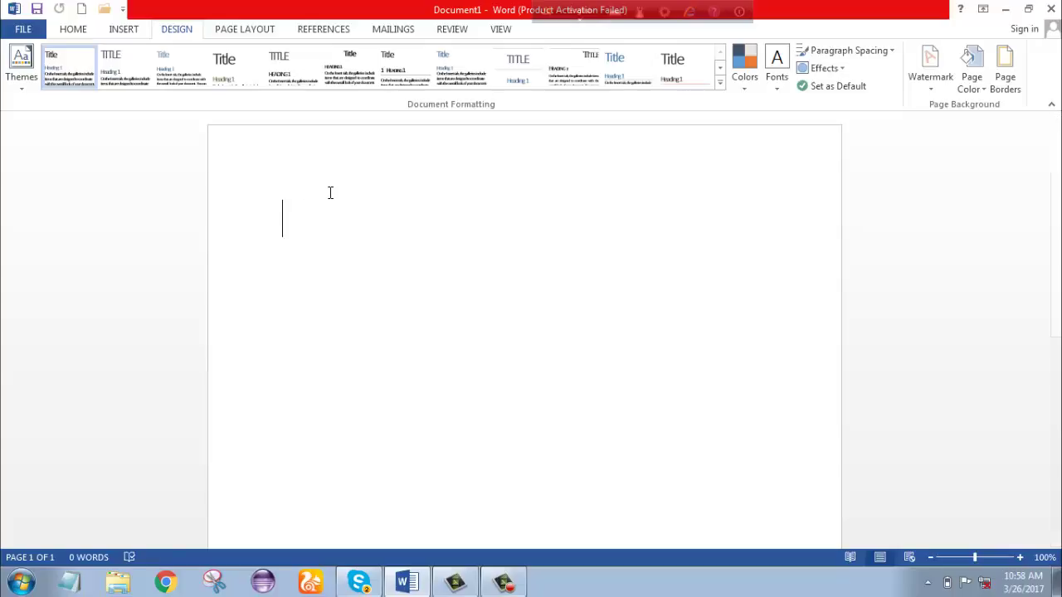
{"action": "type", "text": "Bang"}
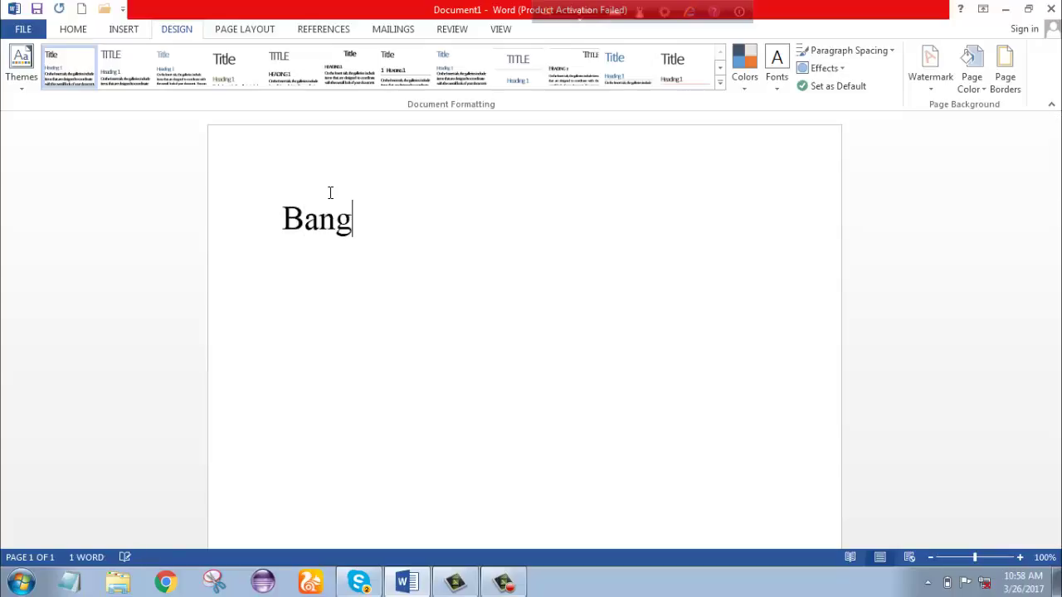
{"action": "type", "text": "lades"}
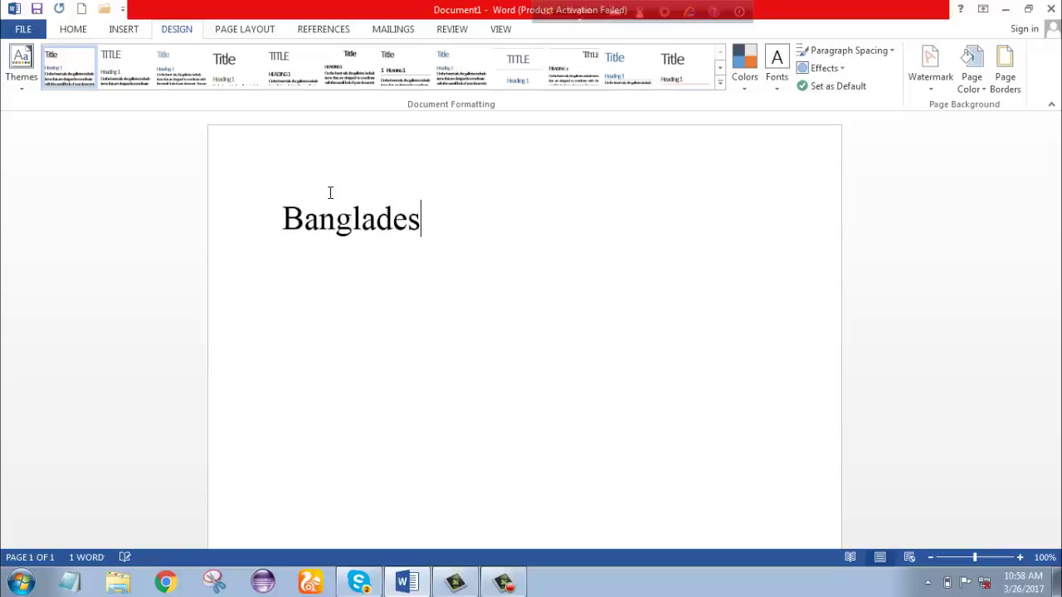
{"action": "type", "text": "h i"}
{"action": "type", "text": "s a de"}
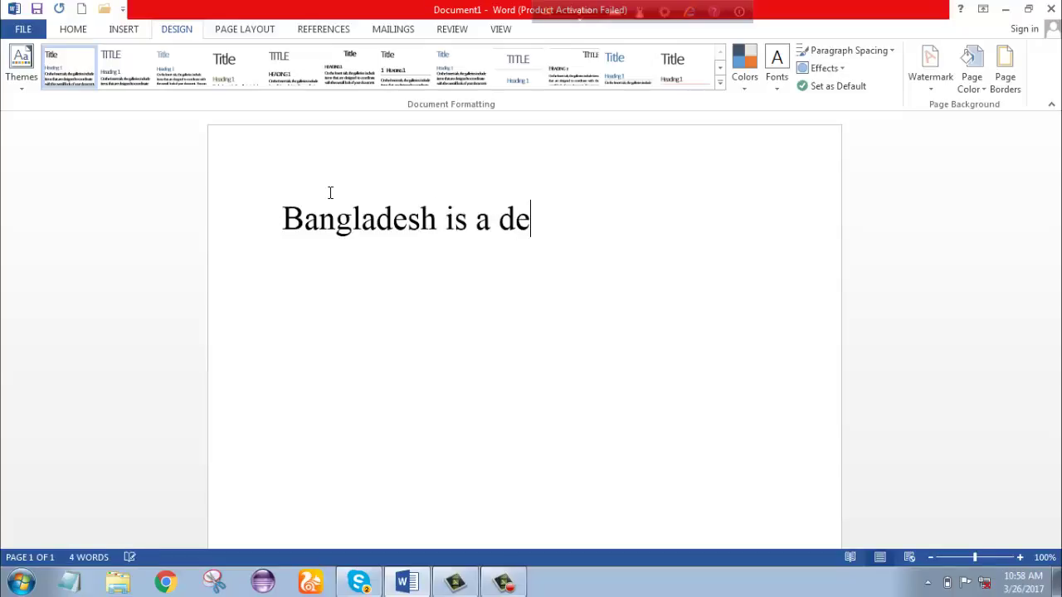
{"action": "type", "text": "vel"}
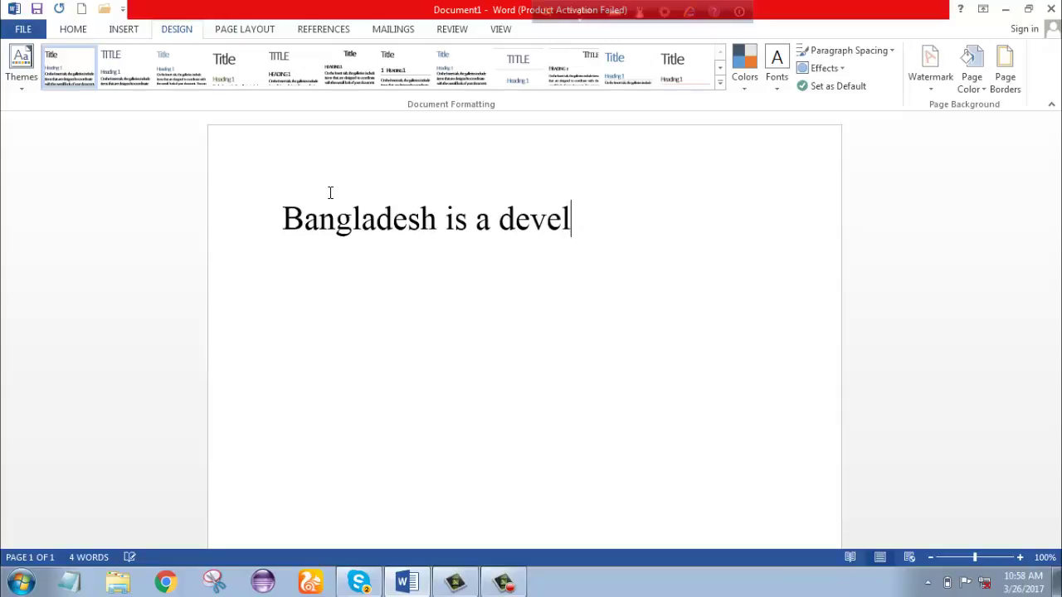
{"action": "type", "text": "opn"}
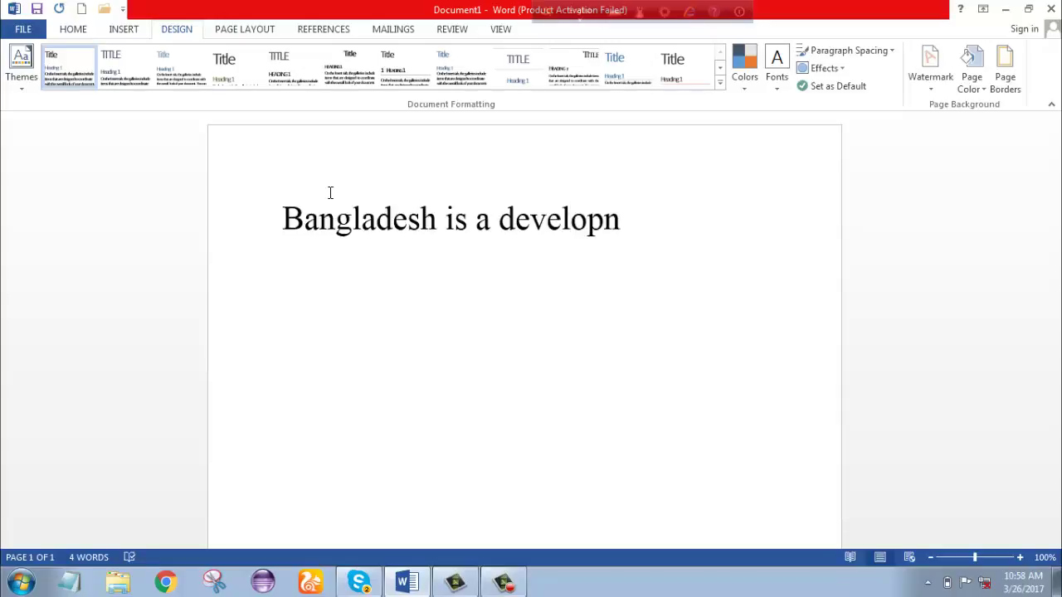
{"action": "key", "text": "BackSpace"}
{"action": "type", "text": "i"}
{"action": "type", "text": "m"}
{"action": "key", "text": "BackSpace"}
{"action": "key", "text": "BackSpace"}
{"action": "type", "text": "ing "}
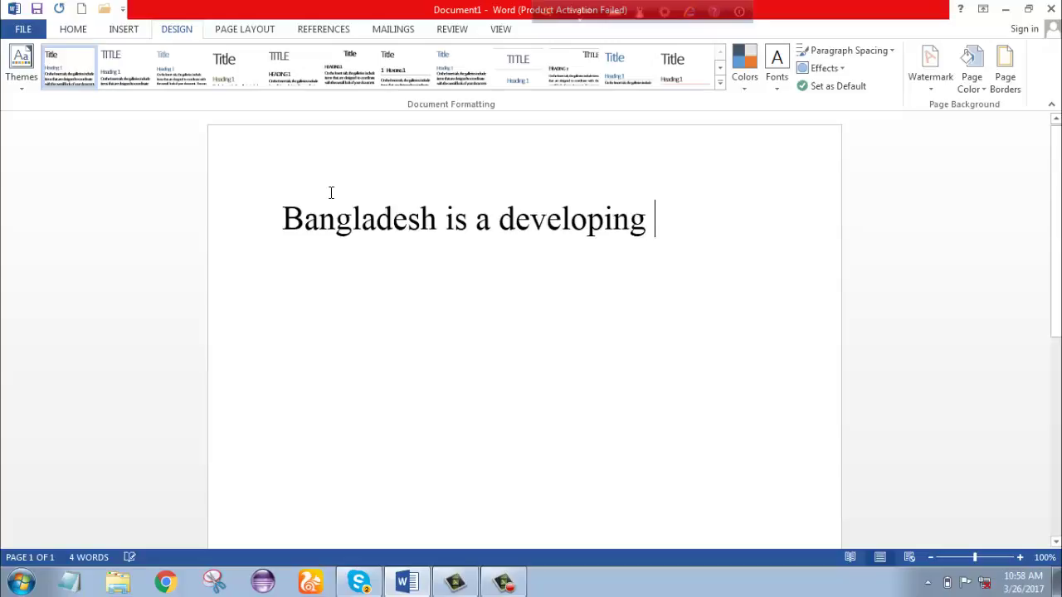
{"action": "type", "text": "Cou"}
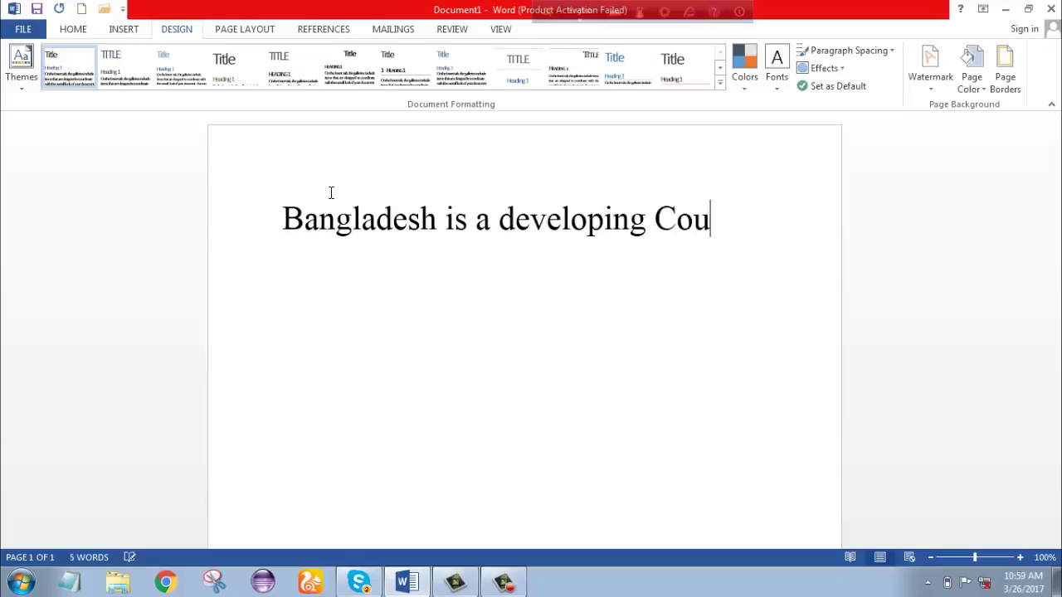
{"action": "type", "text": "ntry"}
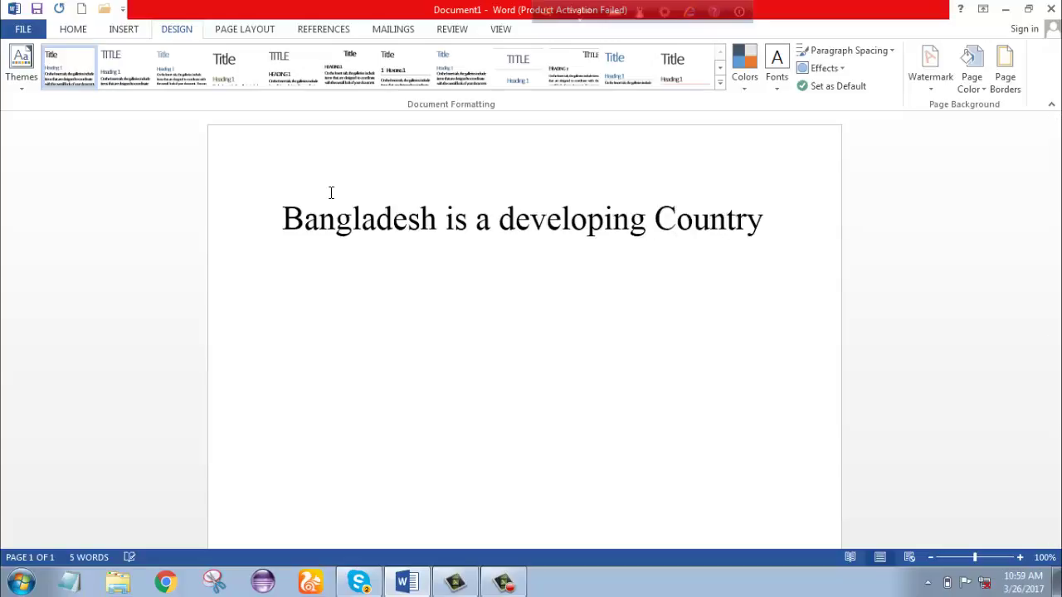
{"action": "type", "text": "."}
{"action": "key", "text": "Return"}
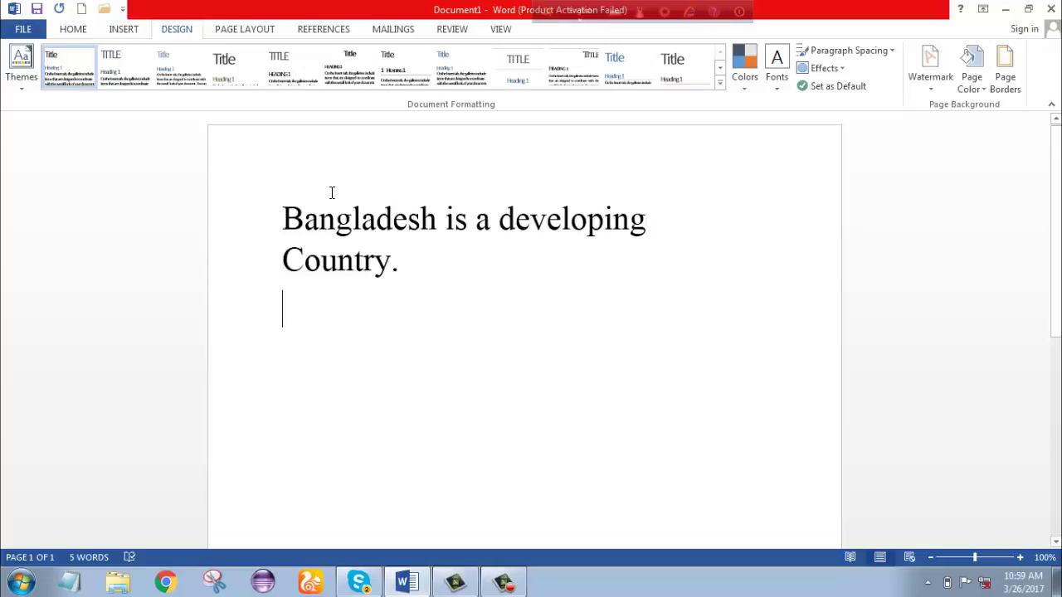
Continue the same paragraph with 'Most of the people are Educated and rest of them are uneducated.'.
{"action": "key", "text": "BackSpace"}
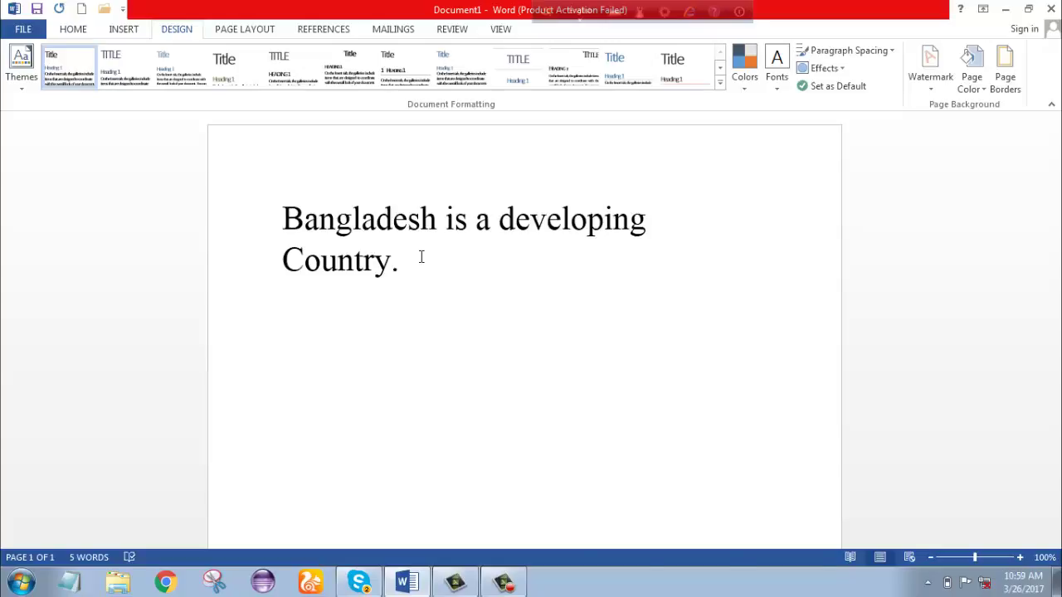
{"action": "type", "text": "Most "}
{"action": "type", "text": "of "}
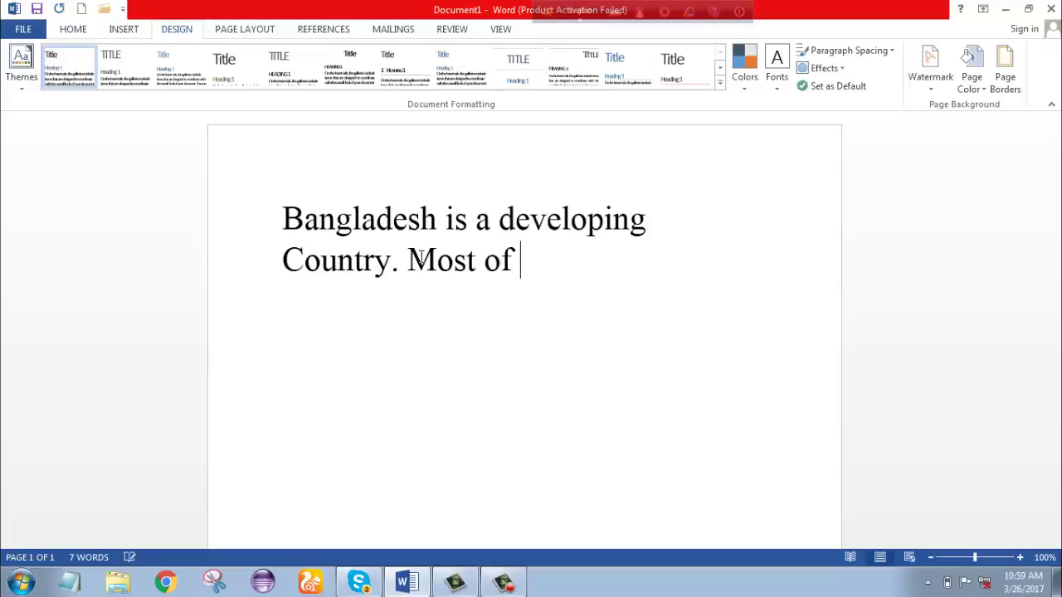
{"action": "type", "text": "the "}
{"action": "type", "text": "peop"}
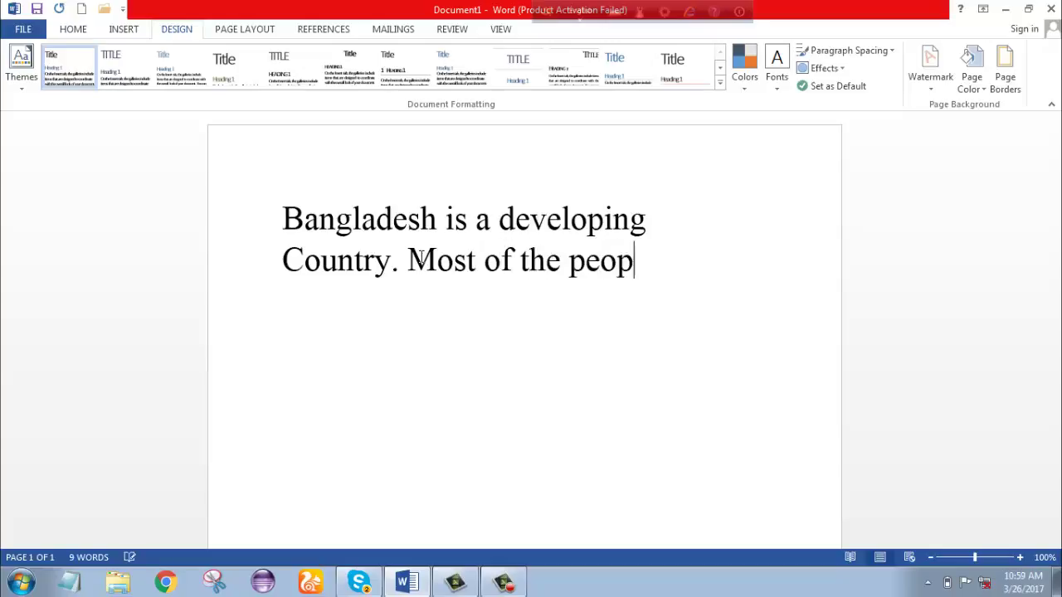
{"action": "type", "text": "le "}
{"action": "type", "text": "are "}
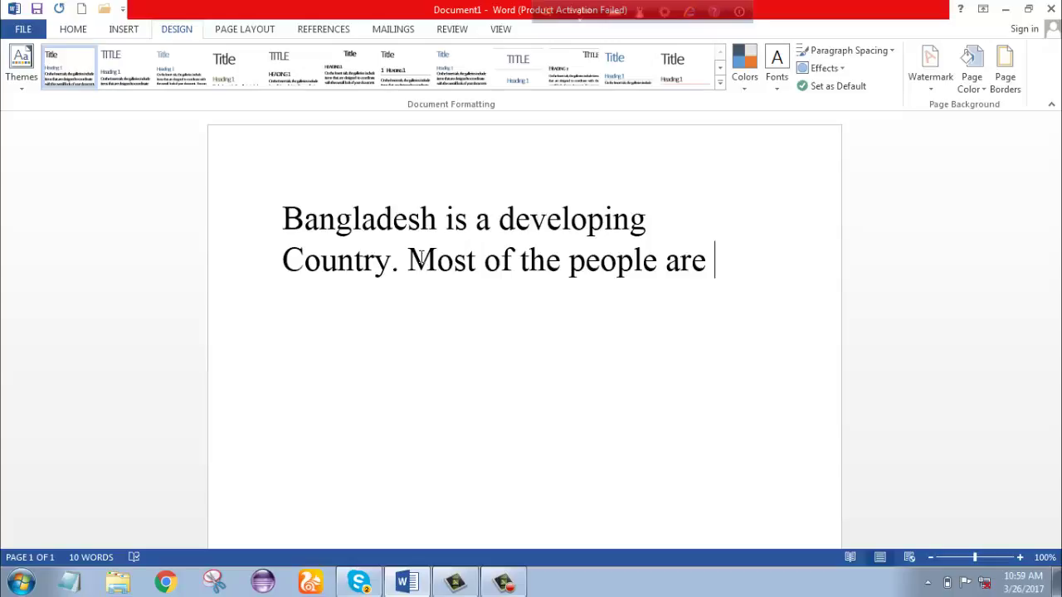
{"action": "type", "text": "E"}
{"action": "type", "text": "ducat"}
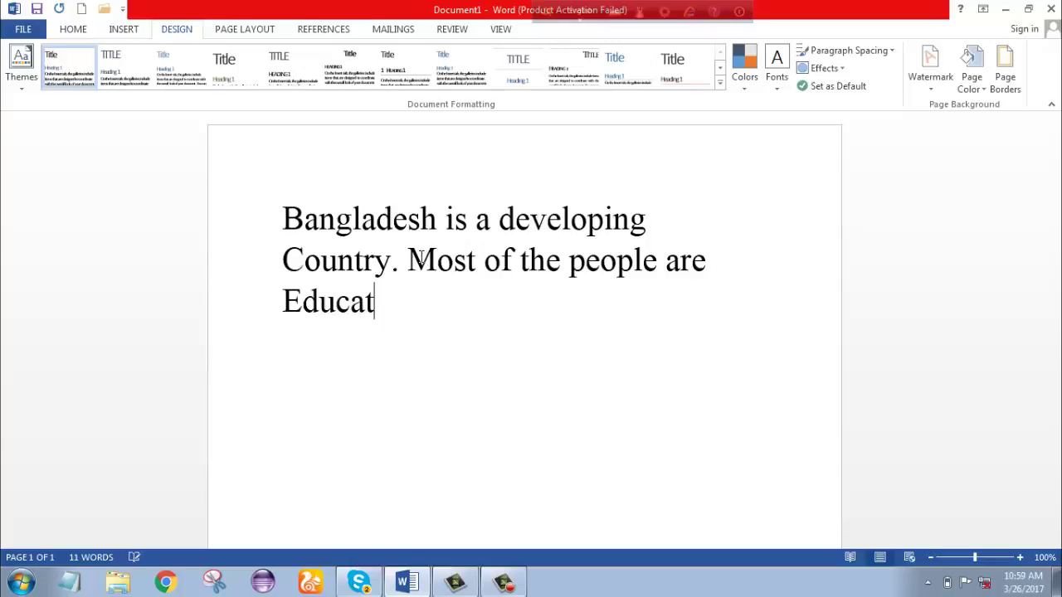
{"action": "type", "text": "ed a"}
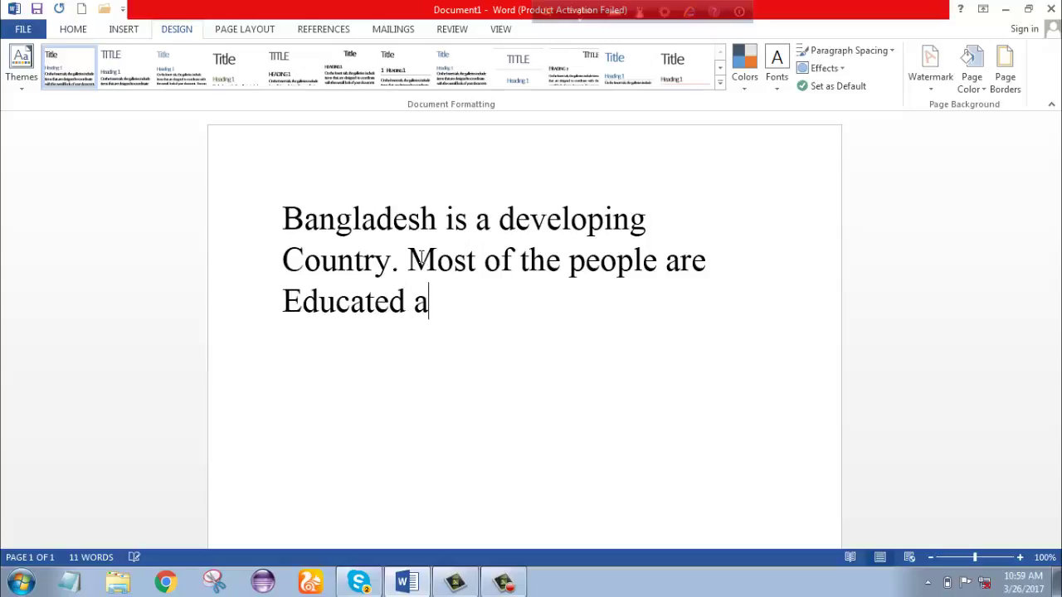
{"action": "type", "text": "nd re"}
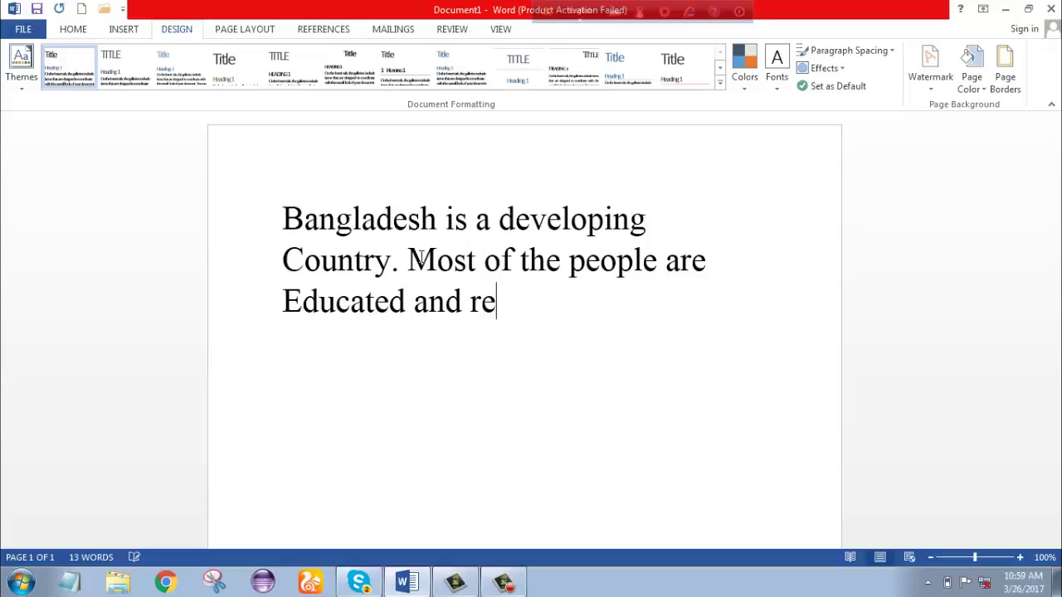
{"action": "type", "text": "st of"}
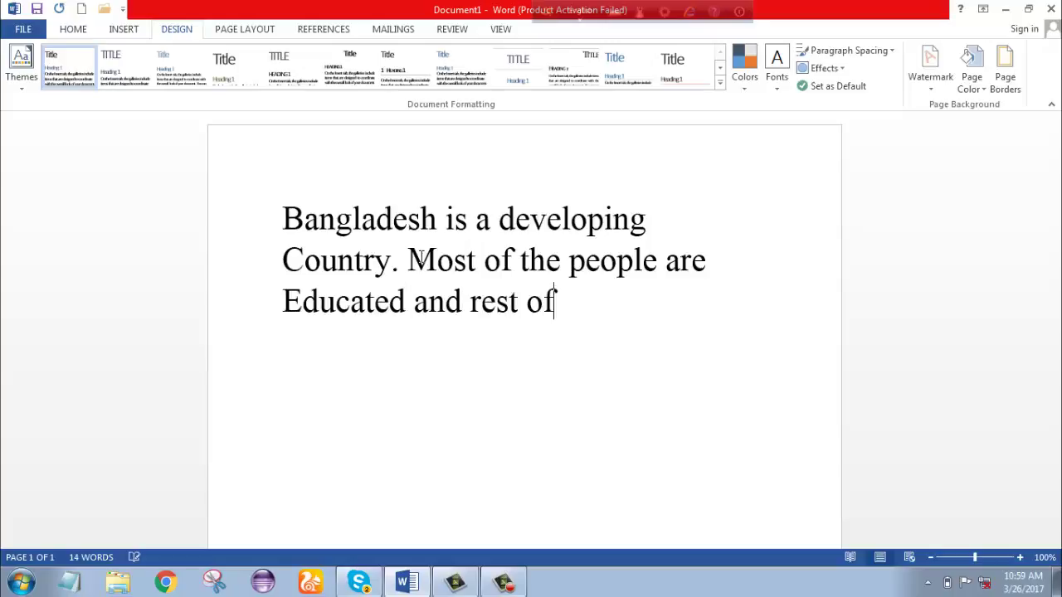
{"action": "type", "text": " te"}
{"action": "key", "text": "BackSpace"}
{"action": "type", "text": "hem "}
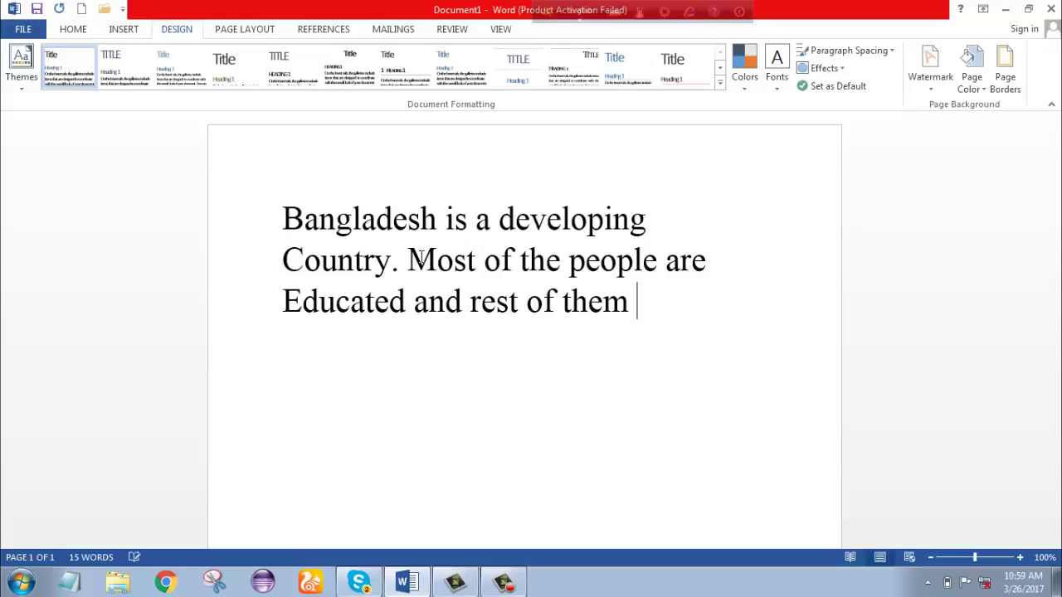
{"action": "type", "text": "a"}
{"action": "type", "text": "re u"}
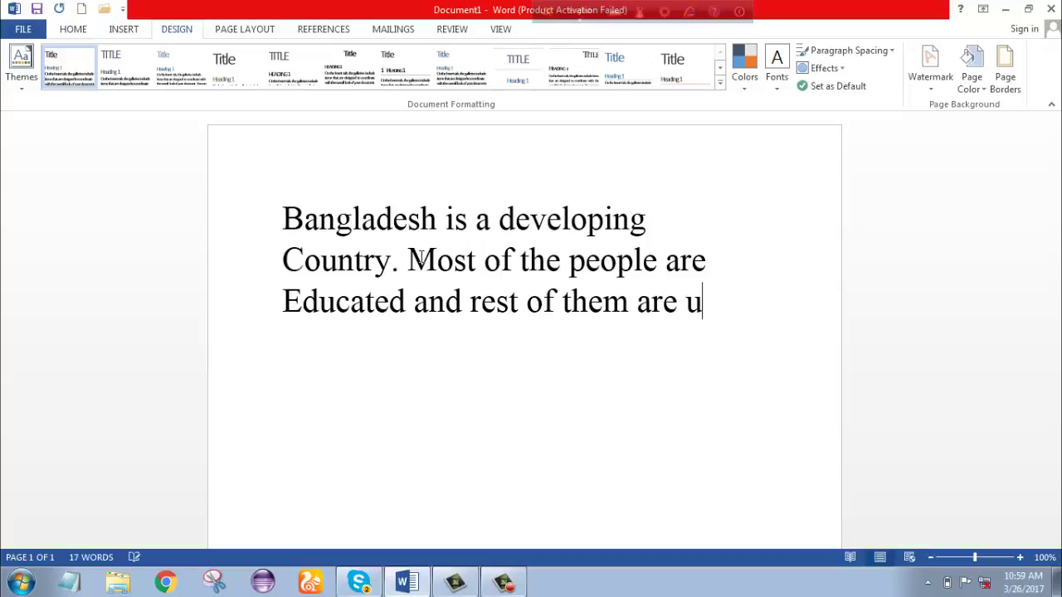
{"action": "type", "text": "ned"}
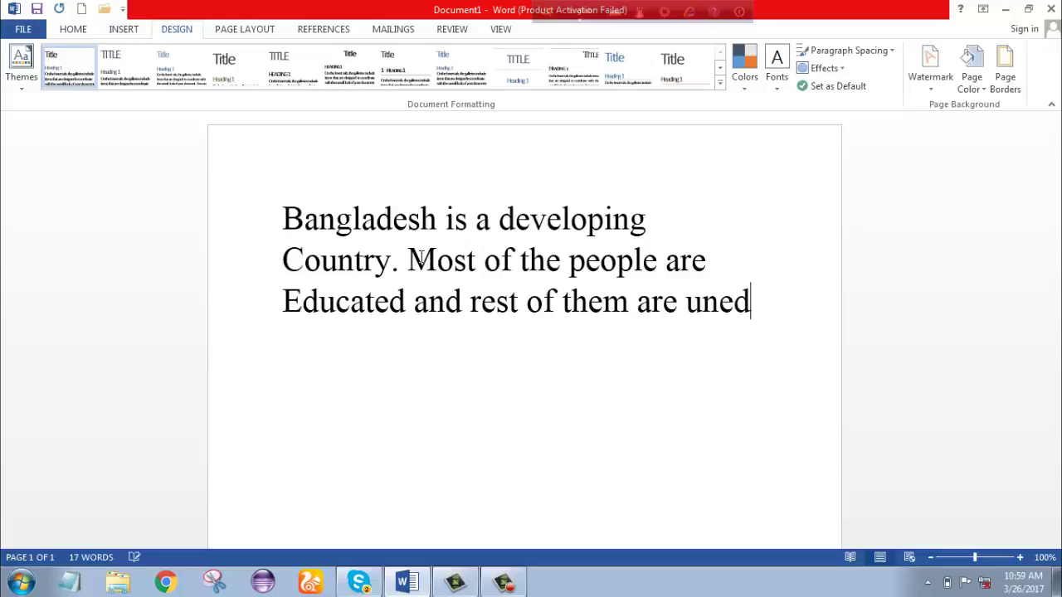
{"action": "type", "text": "ucate"}
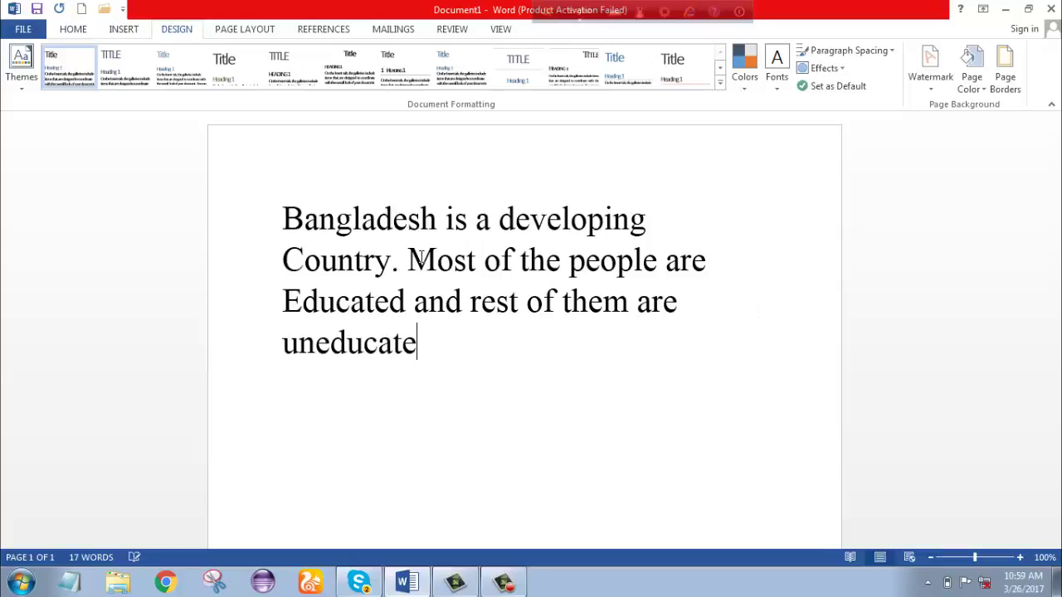
{"action": "type", "text": "d"}
{"action": "type", "text": "."}
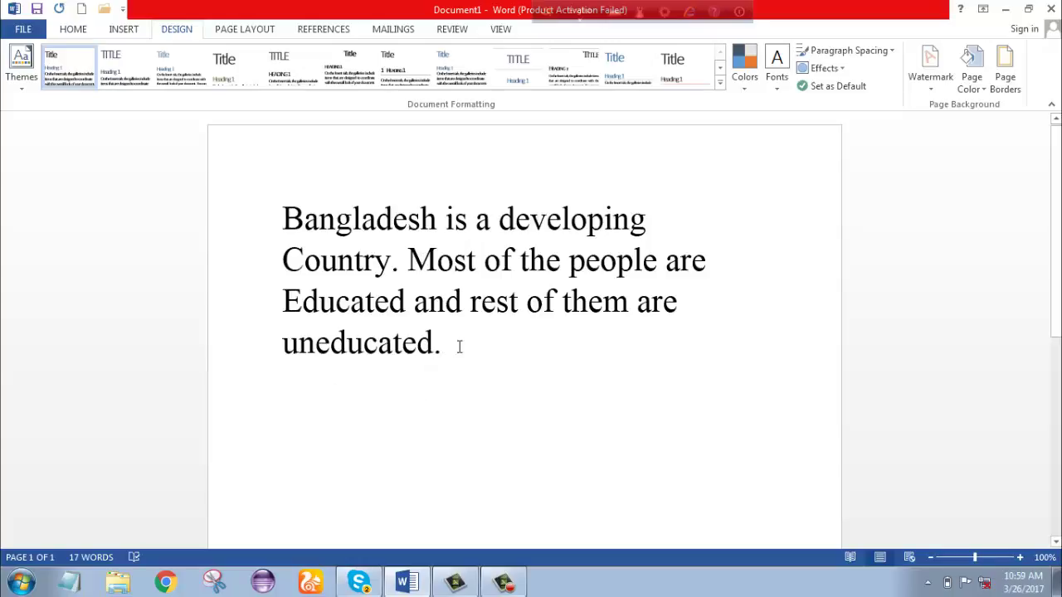
Select and copy the whole Bangladesh paragraph.
{"action": "mouse_move", "coordinate": [457, 344]}
{"action": "left_mouse_down"}
{"action": "mouse_move", "coordinate": [356, 294]}
{"action": "mouse_move", "coordinate": [304, 230]}
{"action": "left_mouse_up"}
{"action": "right_click", "coordinate": [306, 230]}
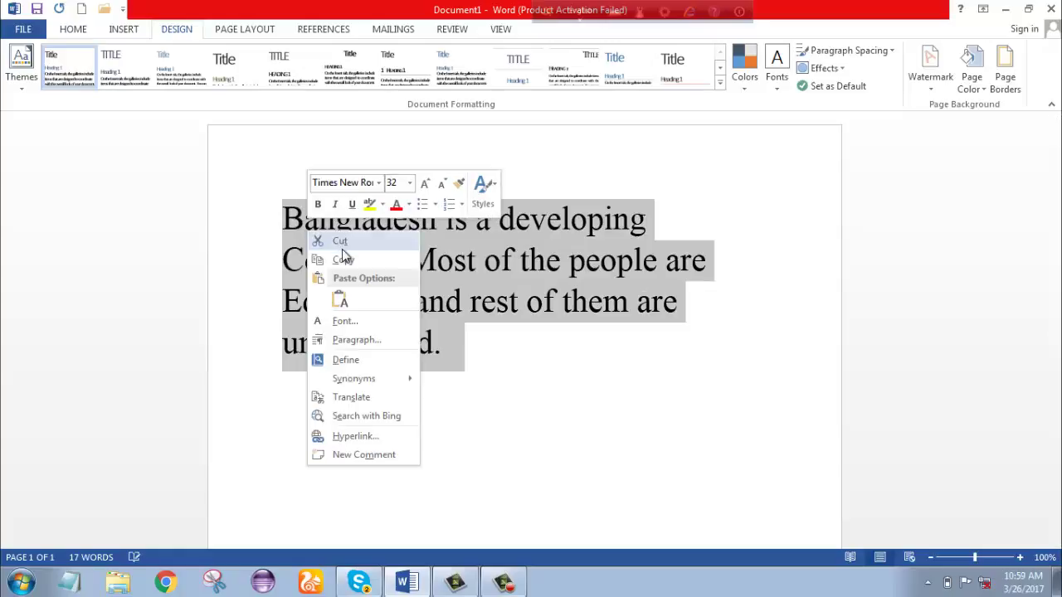
{"action": "left_click", "coordinate": [342, 262]}
Paste two more copies after it and join the first copy onto the original paragraph.
{"action": "left_click", "coordinate": [456, 343]}
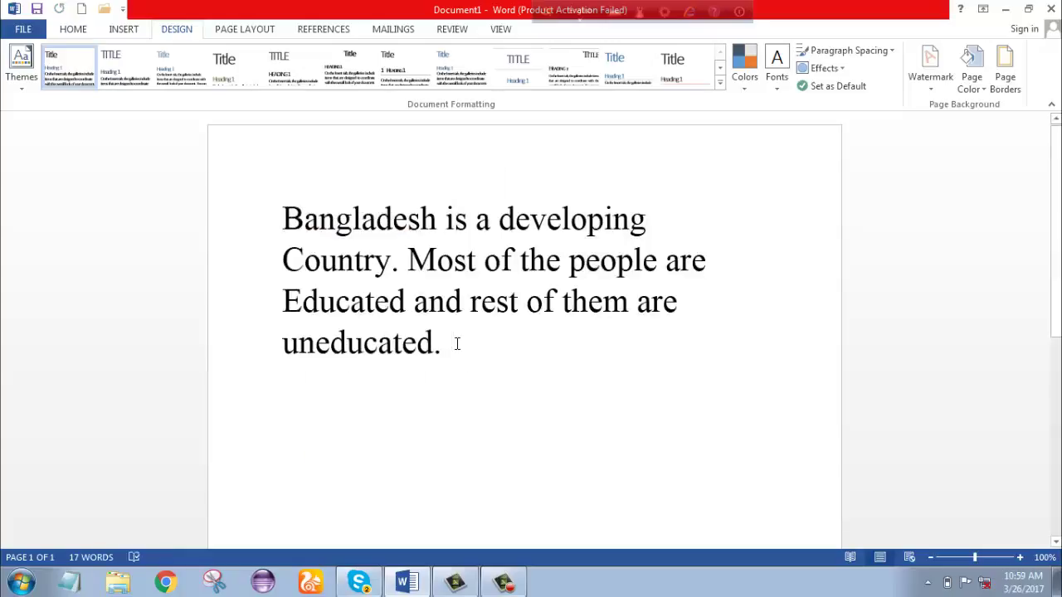
{"action": "key", "text": "ctrl+v"}
{"action": "key", "text": "ctrl+v"}
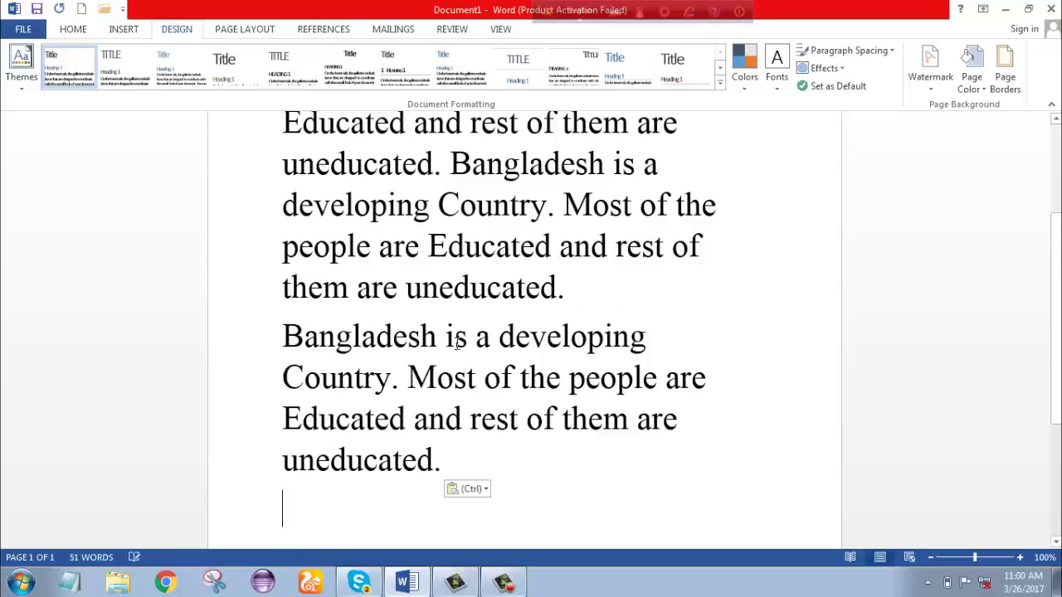
{"action": "key", "text": "ctrl+v"}
{"action": "left_click", "coordinate": [457, 343]}
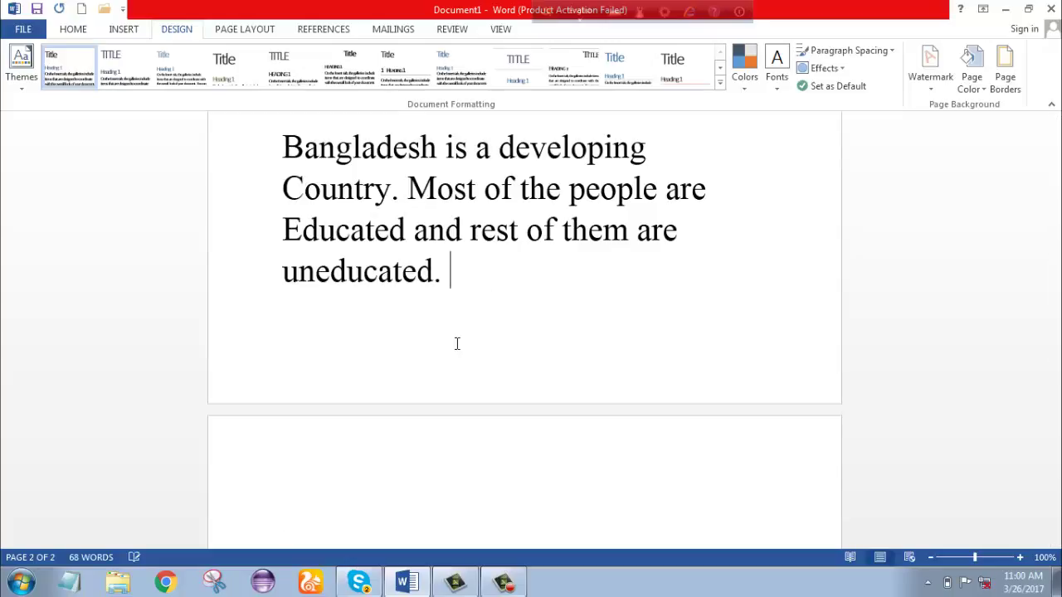
{"action": "key", "text": "Delete"}
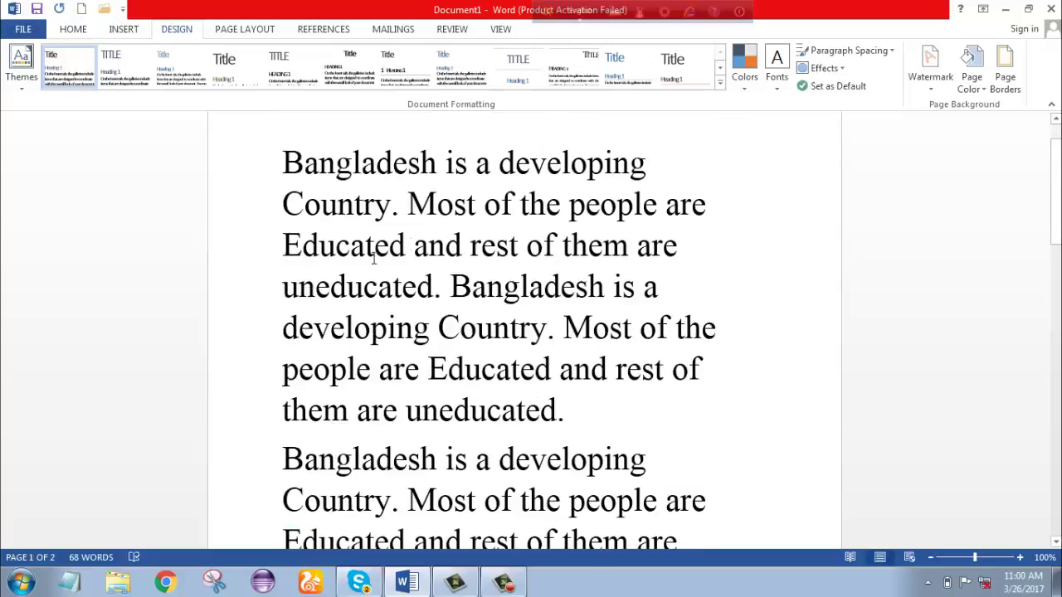
{"action": "left_click_drag", "start_coordinate": [283, 163], "coordinate": [617, 157]}
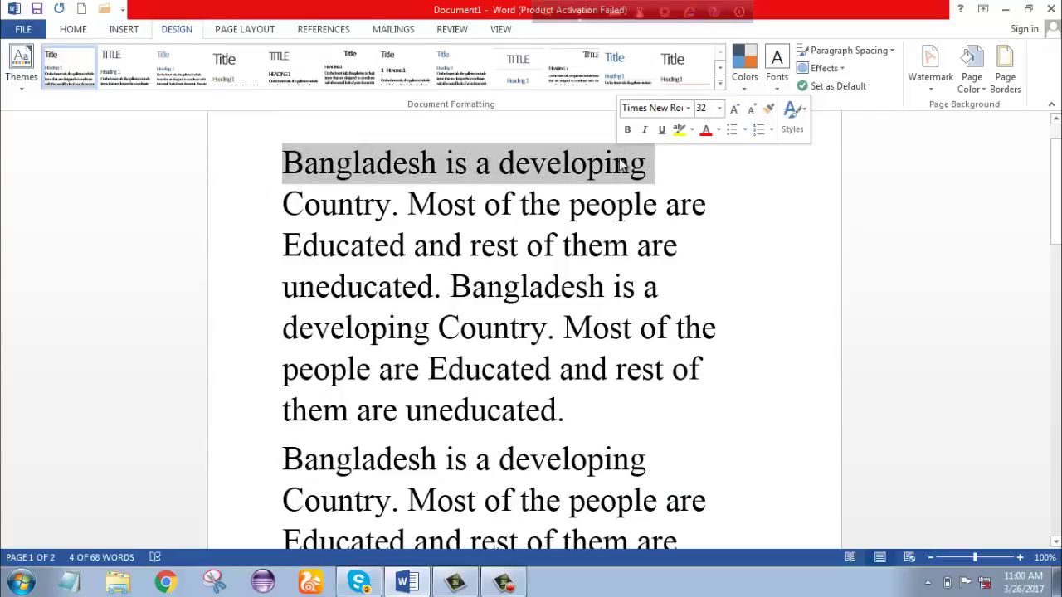
{"action": "left_click", "coordinate": [278, 167]}
{"action": "left_click_drag", "start_coordinate": [277, 167], "coordinate": [362, 202]}
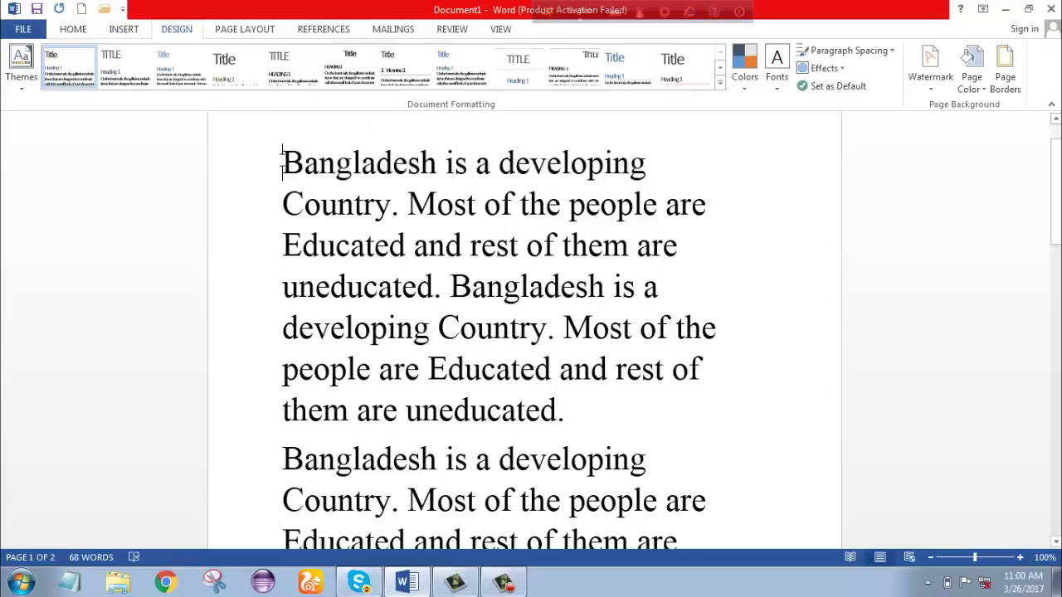
{"action": "right_click", "coordinate": [361, 202]}
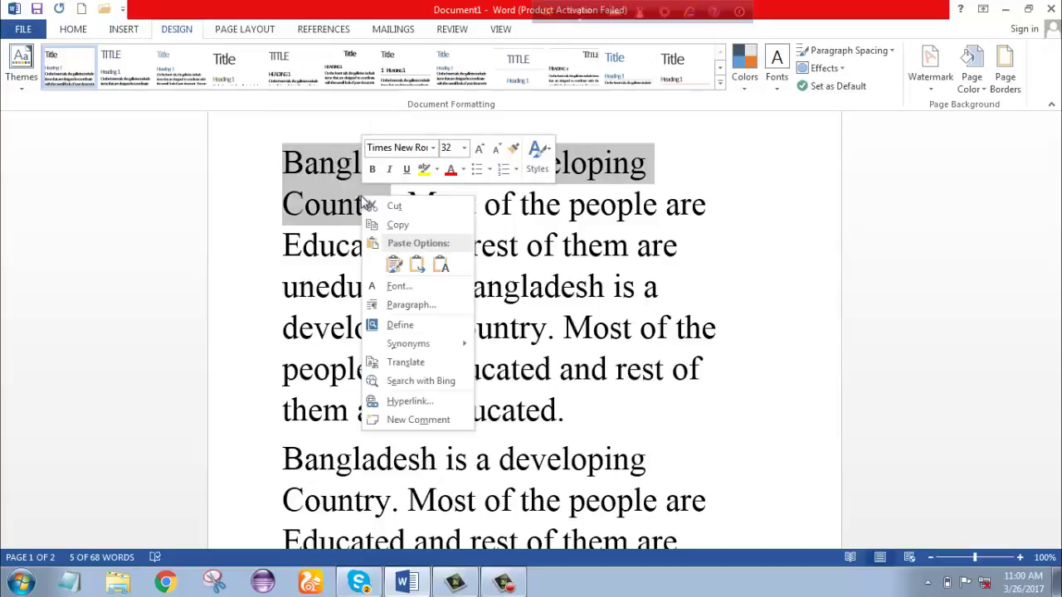
{"action": "left_click", "coordinate": [392, 226]}
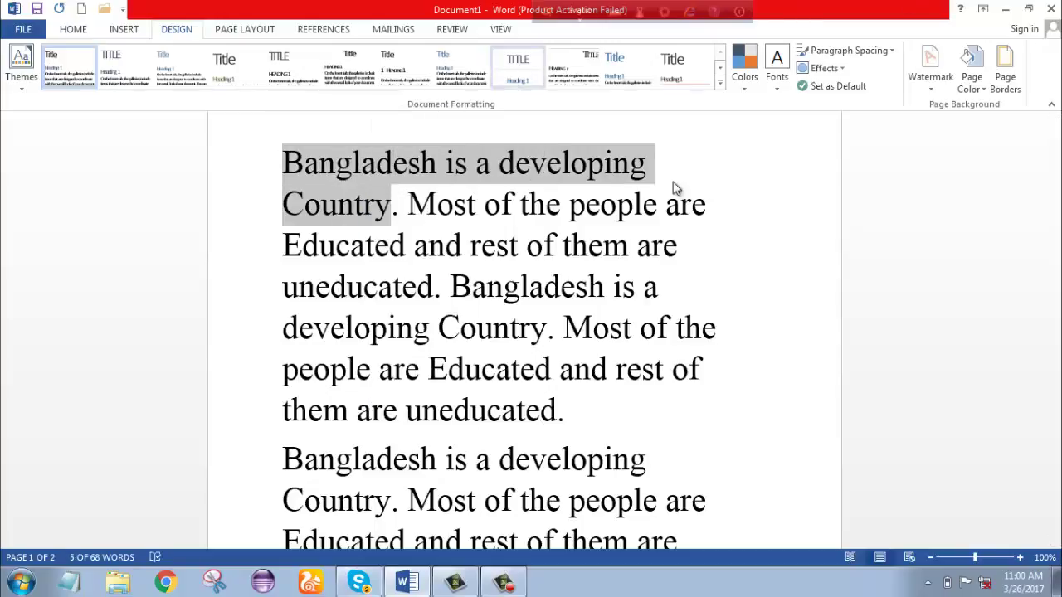
{"action": "left_click", "coordinate": [815, 234]}
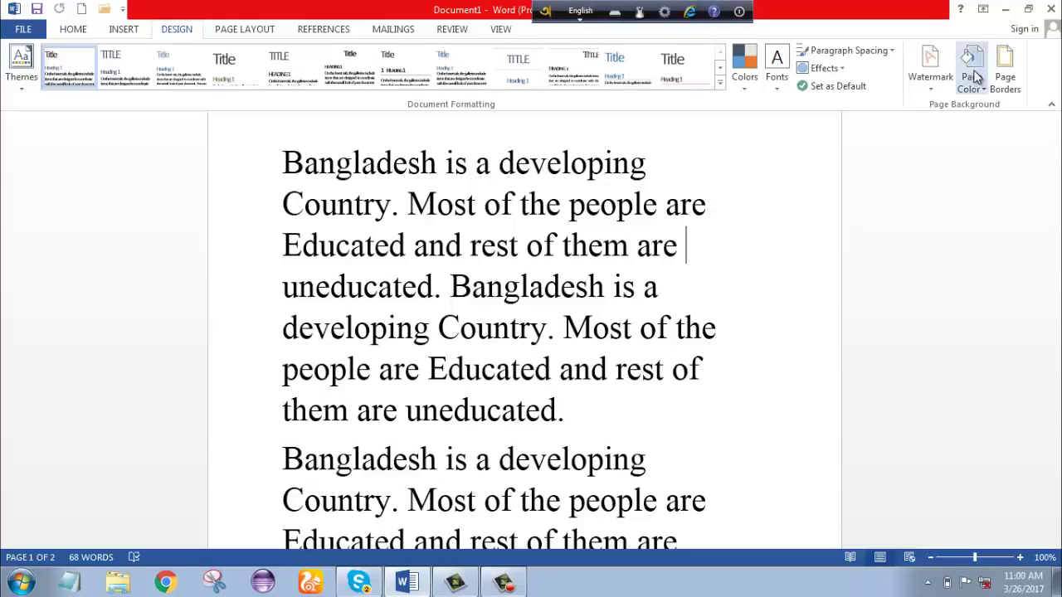
Show the Watermark gallery with CONFIDENTIAL and DO NOT COPY presets.
{"action": "left_click", "coordinate": [931, 70]}
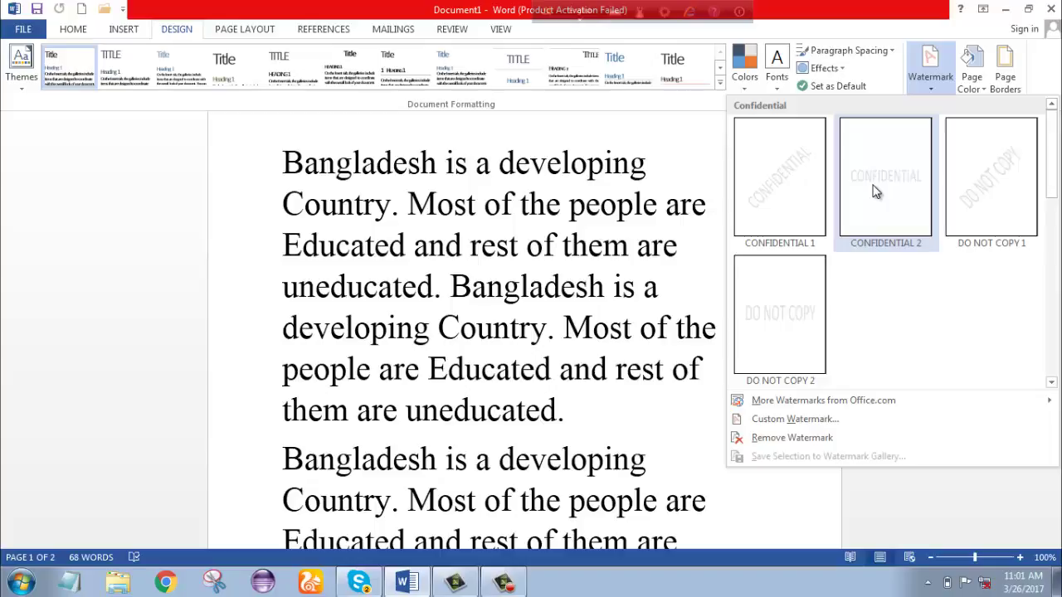
{"action": "left_click", "coordinate": [926, 90]}
{"action": "left_click", "coordinate": [926, 90]}
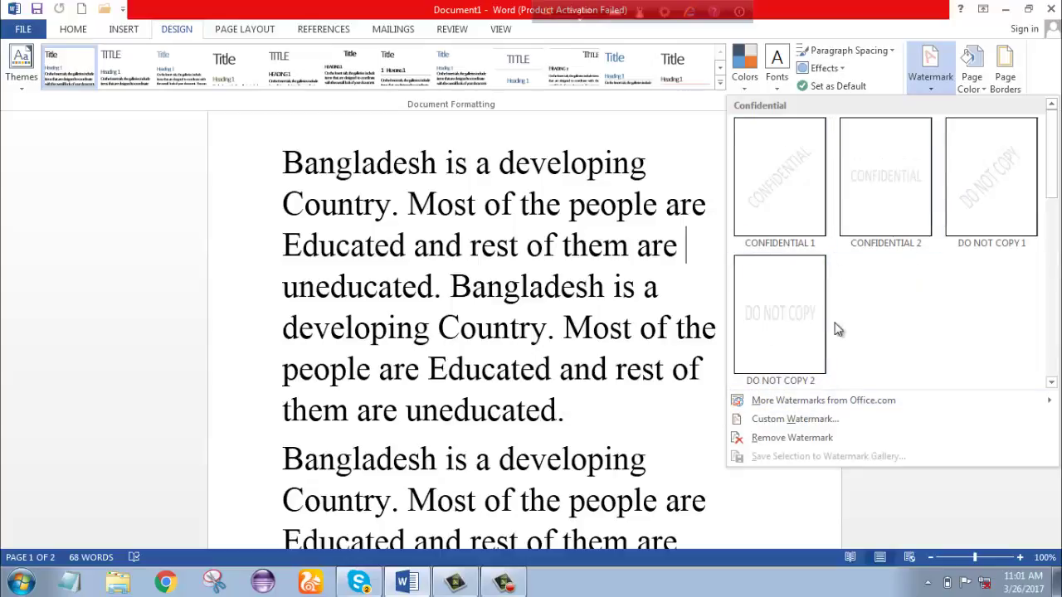
{"action": "mouse_move", "coordinate": [795, 407]}
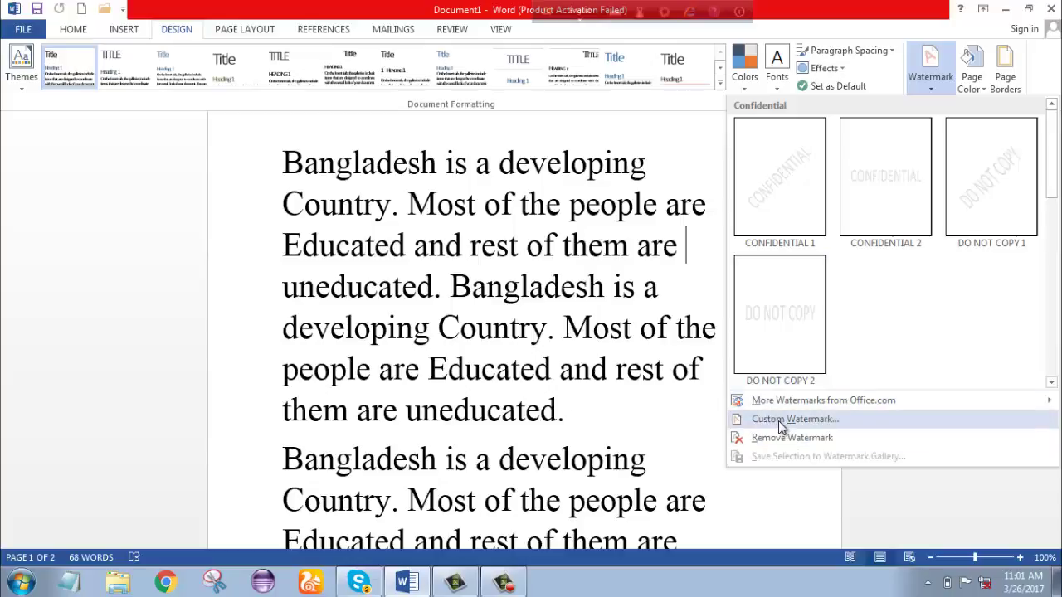
In Custom Watermark, choose Picture watermark and start selecting the picture.
{"action": "left_click", "coordinate": [778, 419]}
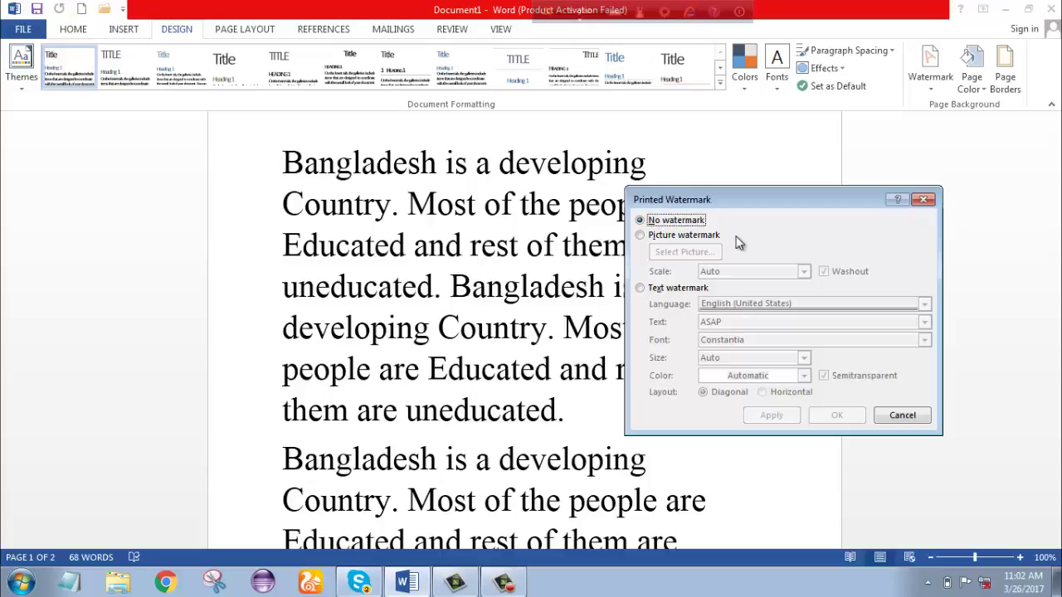
{"action": "left_click", "coordinate": [693, 236]}
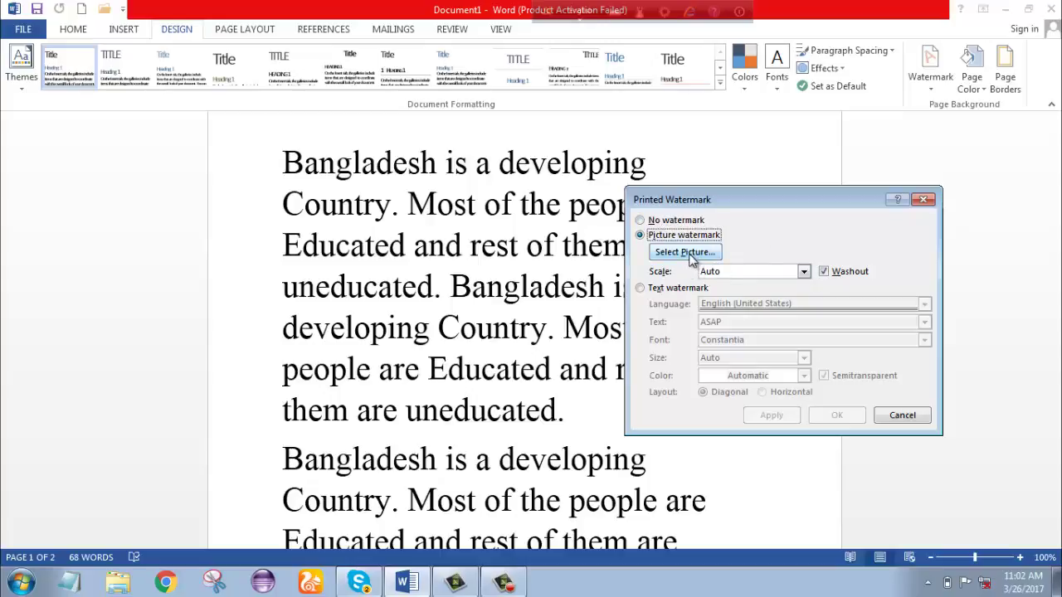
{"action": "left_click", "coordinate": [691, 257]}
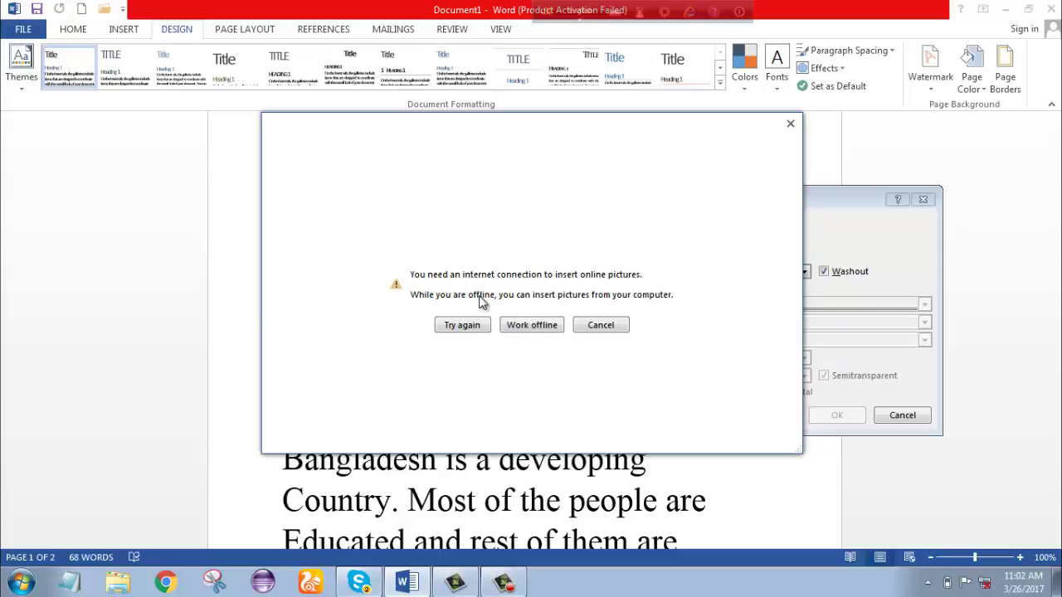
Work offline and insert Chrysanthemum.jpg from Pictures > Sample Pictures as the watermark image.
{"action": "left_click", "coordinate": [532, 325]}
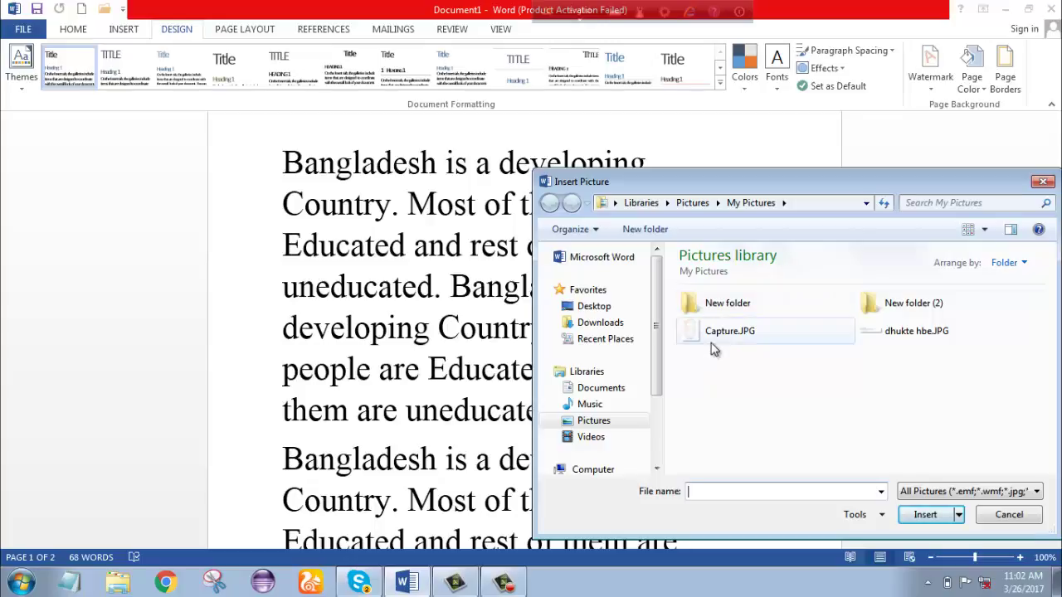
{"action": "left_click", "coordinate": [720, 333]}
{"action": "double_click", "coordinate": [726, 304]}
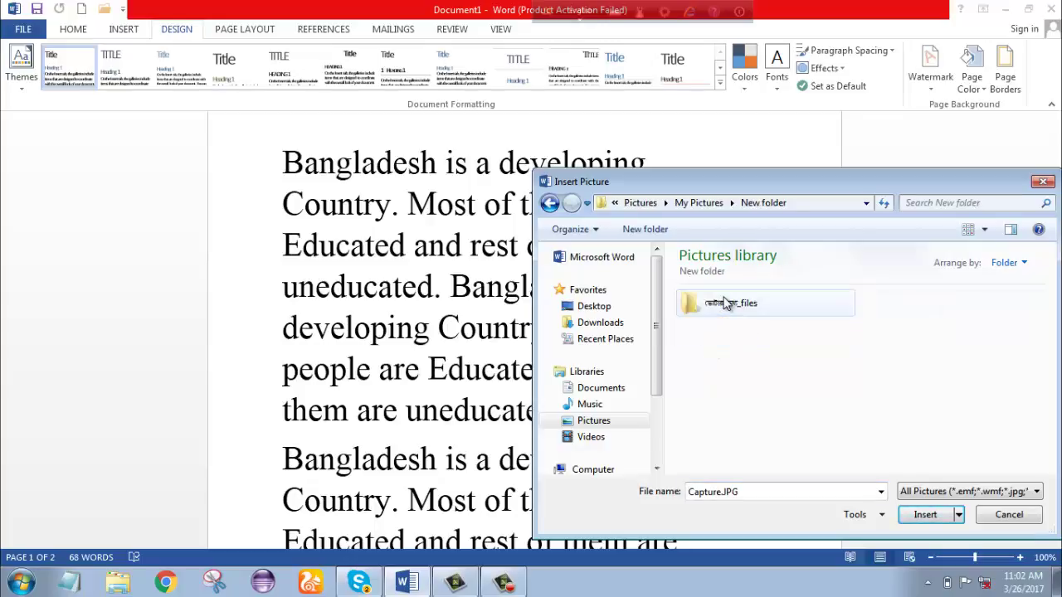
{"action": "left_click", "coordinate": [596, 422]}
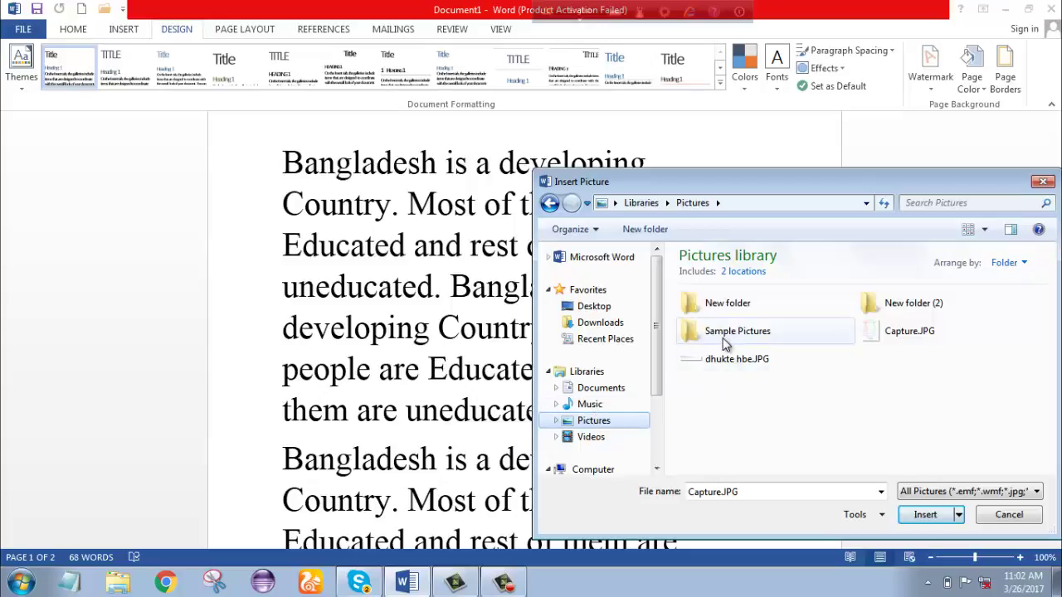
{"action": "double_click", "coordinate": [726, 334]}
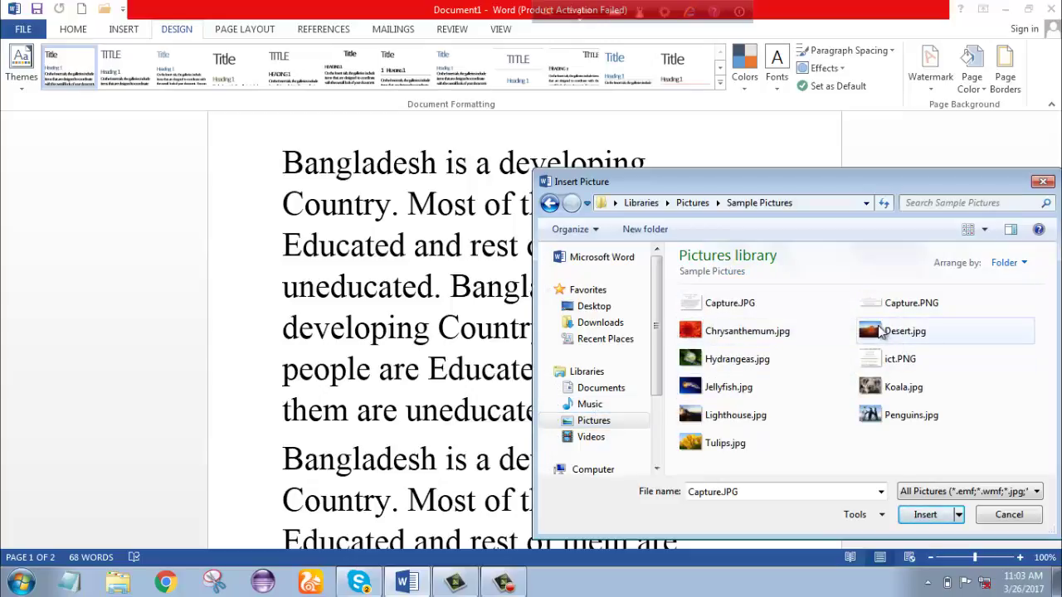
{"action": "left_click", "coordinate": [722, 336]}
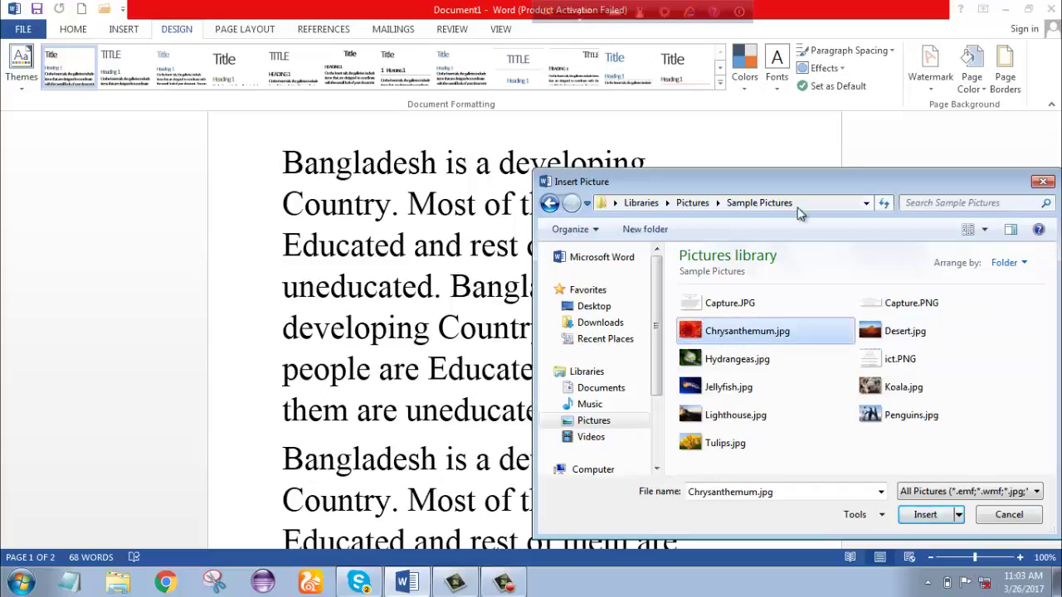
{"action": "left_click", "coordinate": [934, 516]}
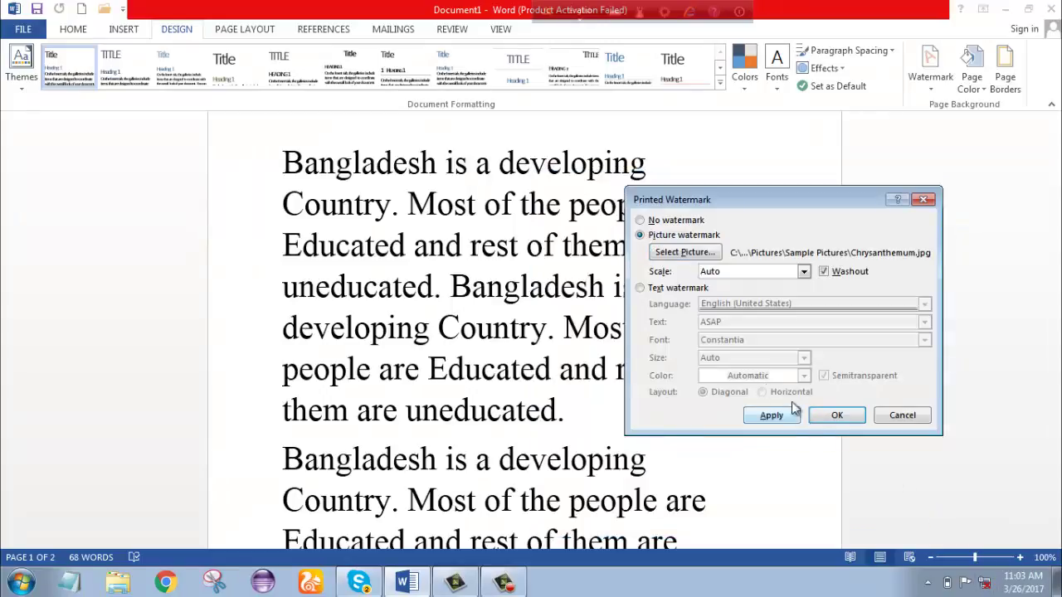
Apply the washed-out Chrysanthemum watermark, close the dialog, and check the page.
{"action": "left_click", "coordinate": [772, 414]}
{"action": "left_click", "coordinate": [910, 419]}
{"action": "scroll", "coordinate": [634, 384], "scroll_direction": "down", "scroll_amount": 3}
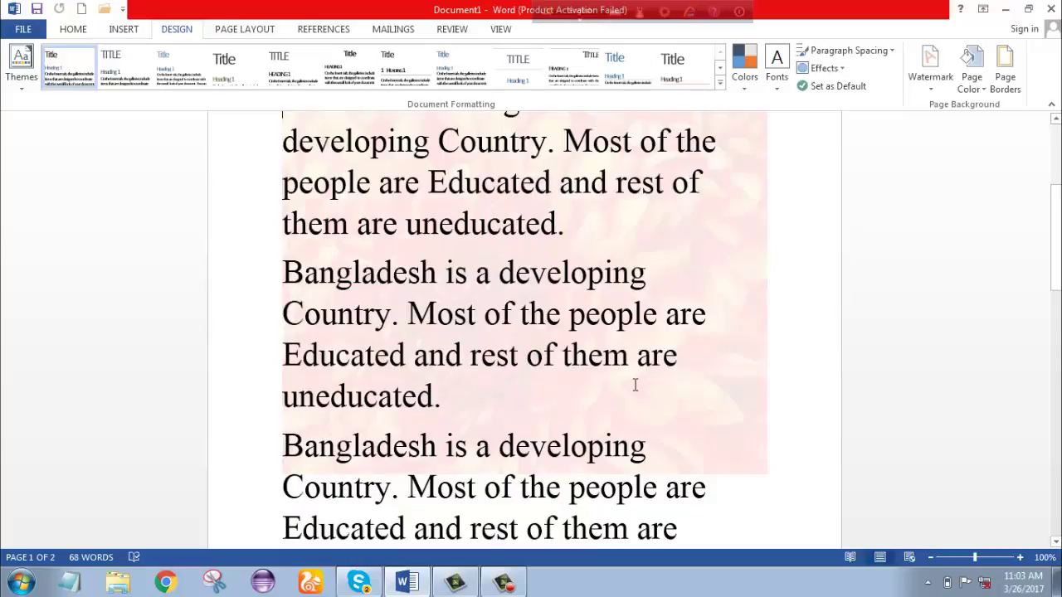
{"action": "scroll", "coordinate": [579, 269], "scroll_direction": "up", "scroll_amount": 4}
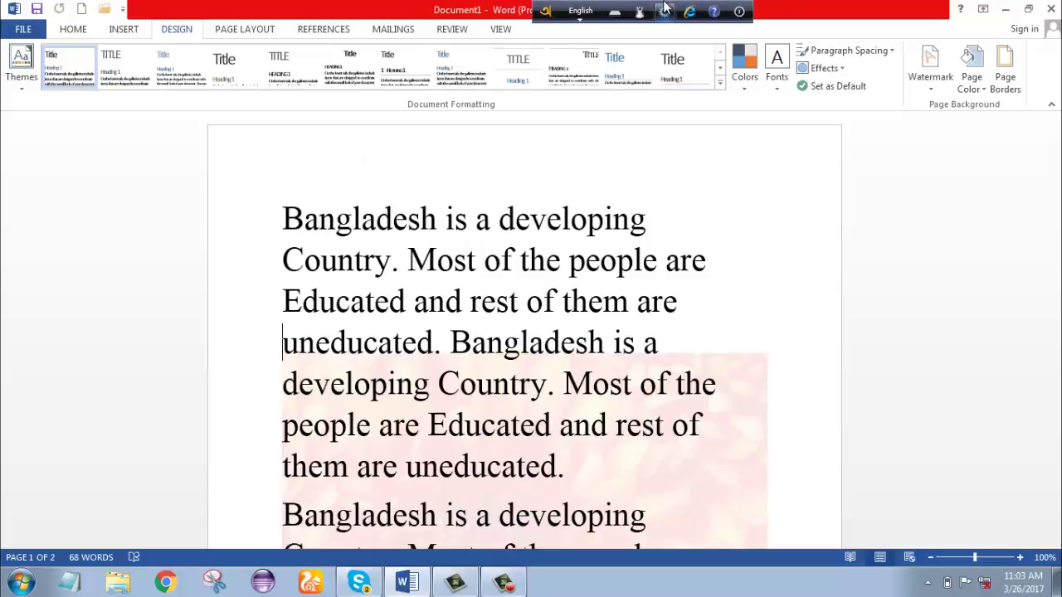
Remove the Chrysanthemum watermark and replace ASAP with the text watermark 'Bangladesh is my country'.
{"action": "left_click", "coordinate": [930, 89]}
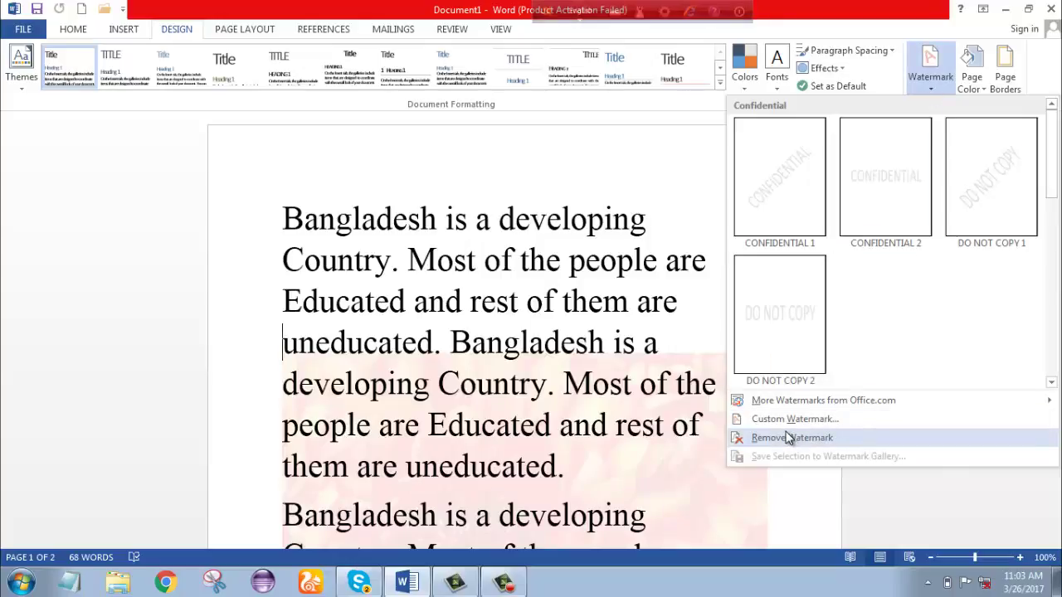
{"action": "left_click", "coordinate": [790, 437]}
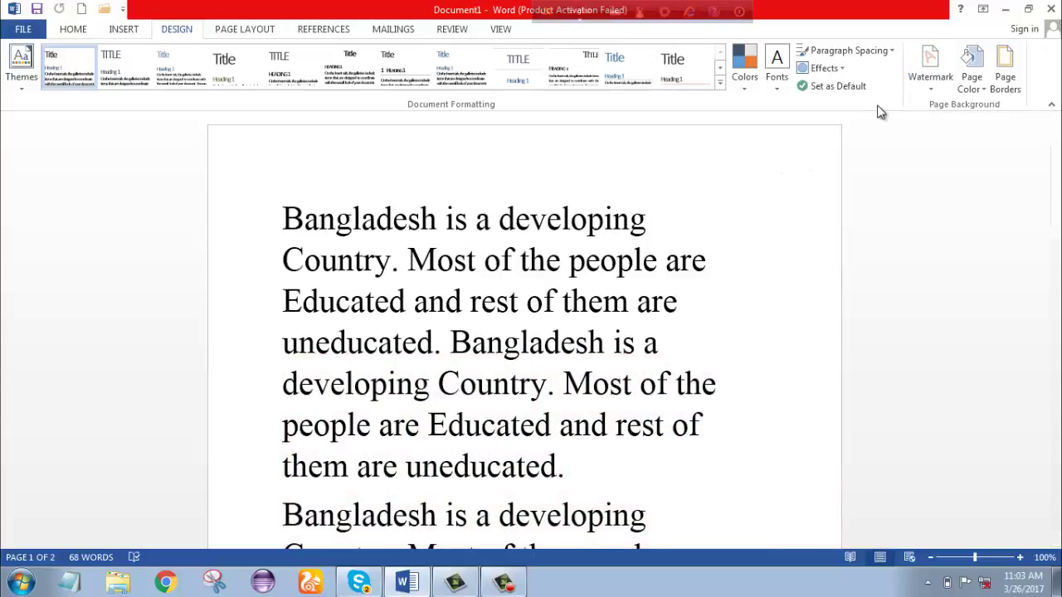
{"action": "left_click", "coordinate": [931, 76]}
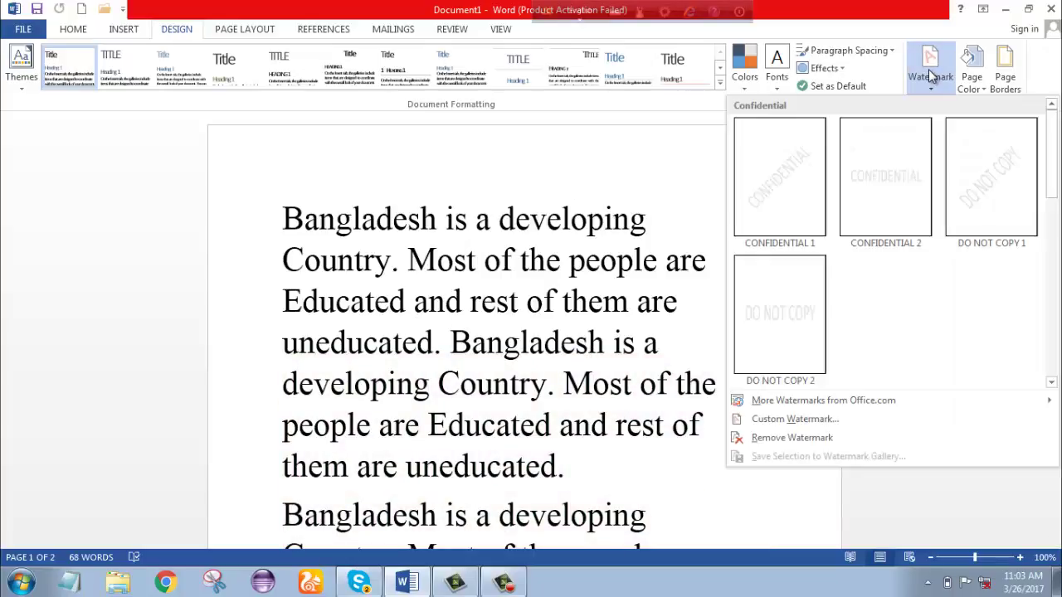
{"action": "left_click", "coordinate": [789, 418]}
{"action": "left_click", "coordinate": [689, 292]}
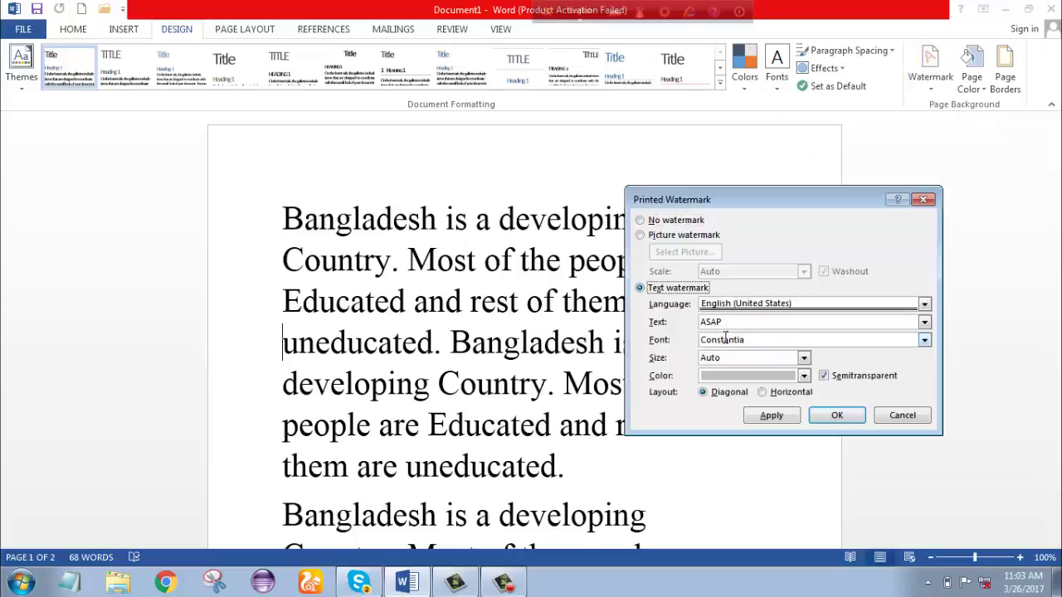
{"action": "left_click", "coordinate": [741, 322]}
{"action": "left_click_drag", "start_coordinate": [741, 322], "coordinate": [687, 341]}
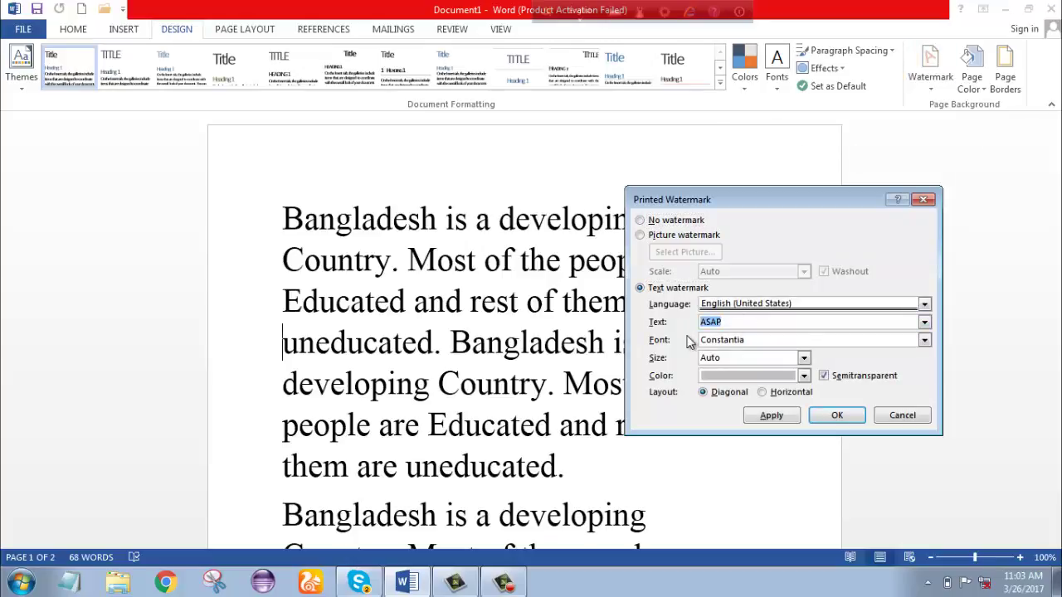
{"action": "type", "text": "Bang"}
{"action": "type", "text": "ladesh i"}
{"action": "type", "text": "s "}
{"action": "type", "text": "my c"}
{"action": "type", "text": "ountry"}
Apply the text watermark, preview a horizontal layout, then return to diagonal.
{"action": "left_click", "coordinate": [798, 423]}
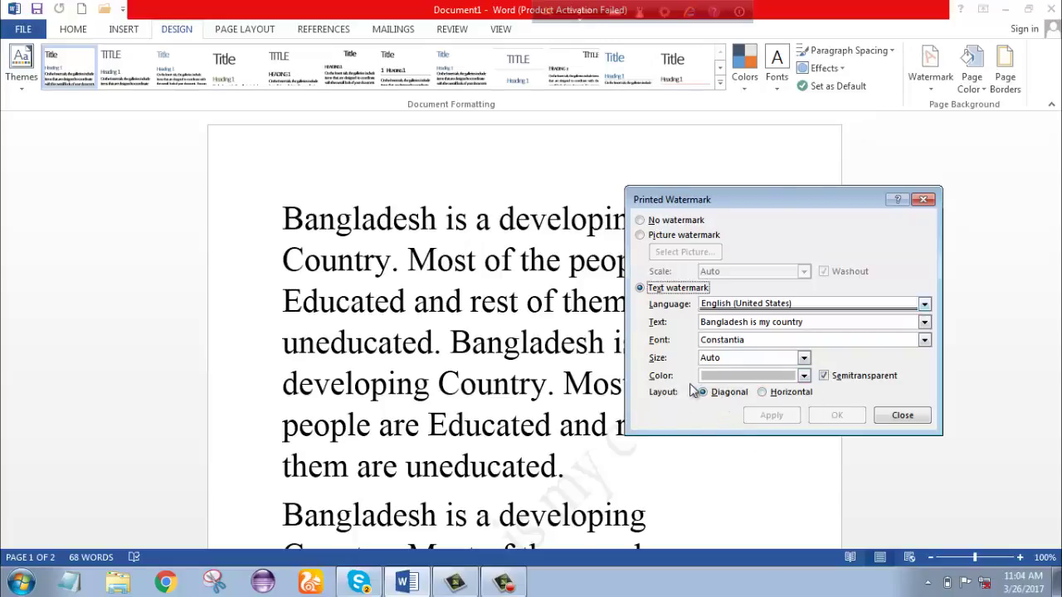
{"action": "left_click", "coordinate": [792, 392]}
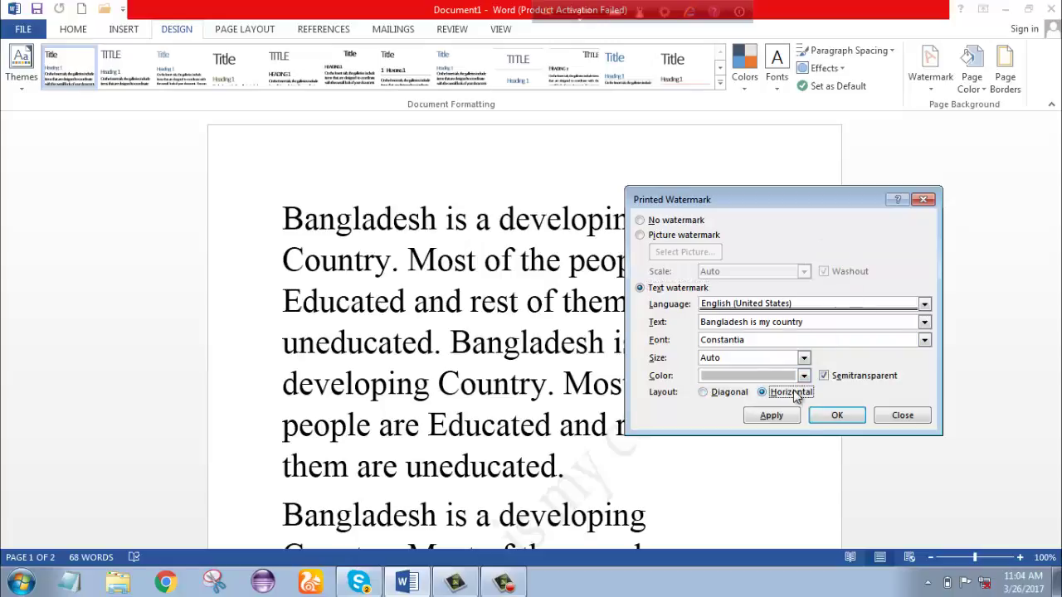
{"action": "left_click", "coordinate": [772, 416]}
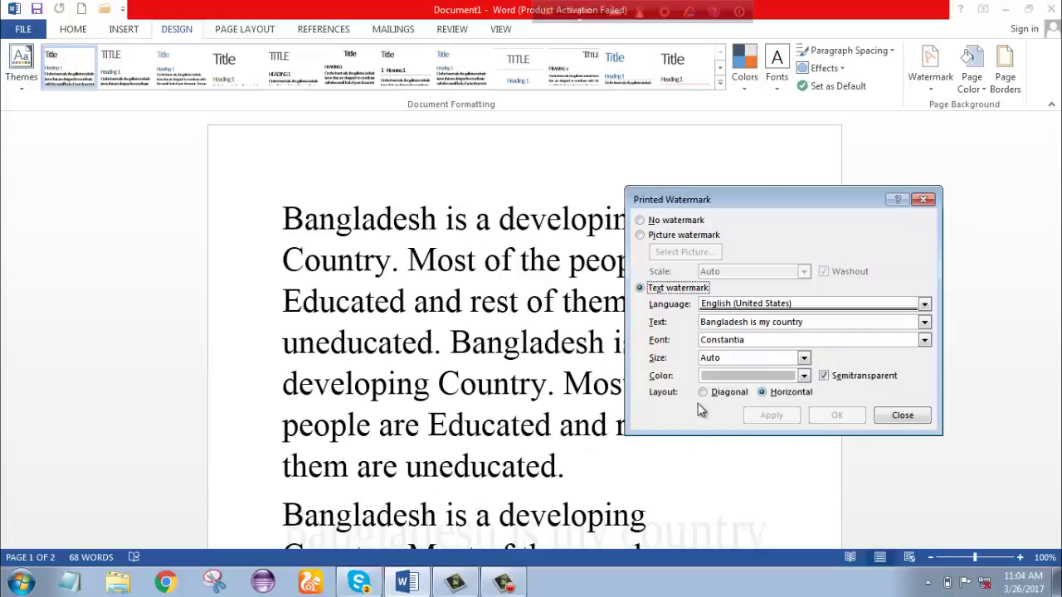
{"action": "left_click", "coordinate": [719, 395]}
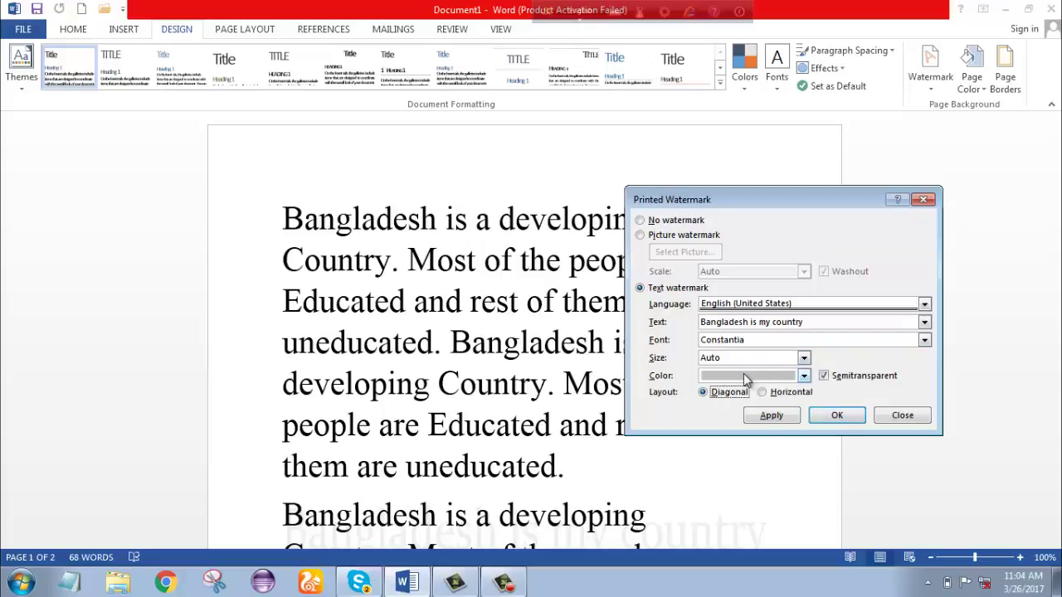
Make the watermark text red, apply it, and close the dialog.
{"action": "left_click", "coordinate": [744, 373]}
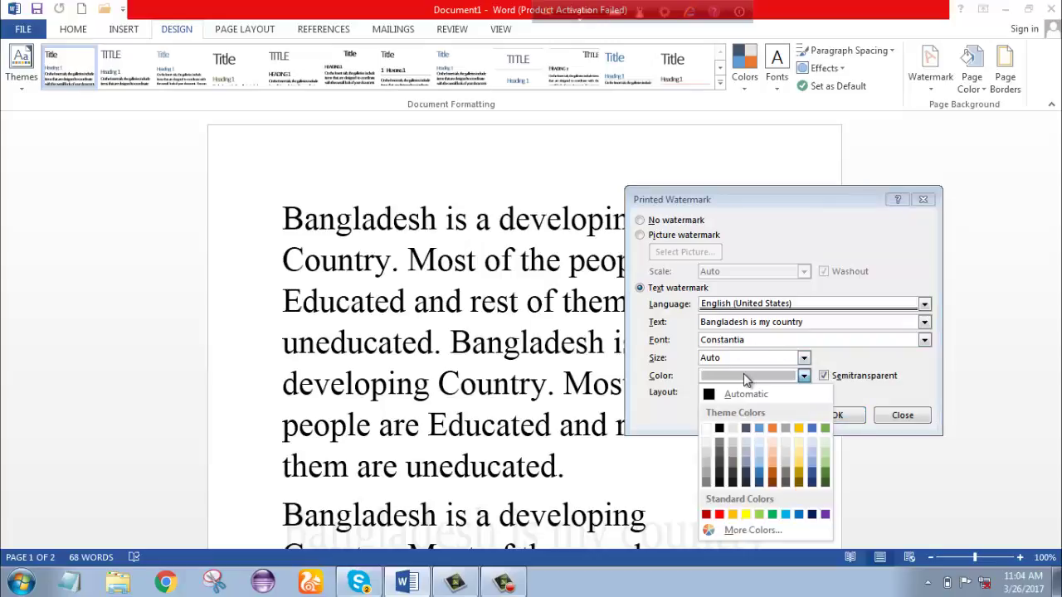
{"action": "left_click", "coordinate": [720, 516]}
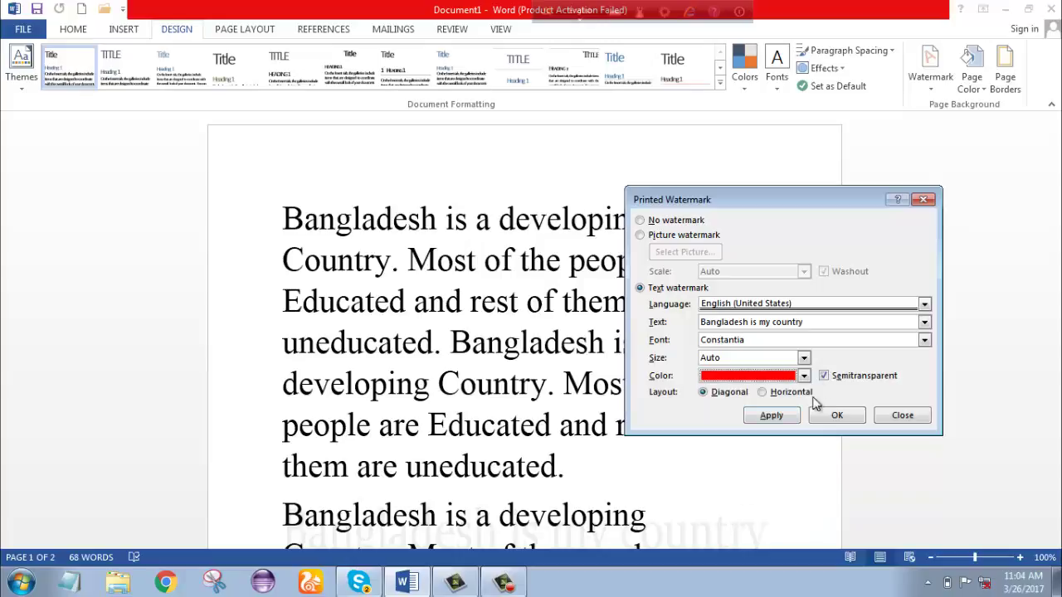
{"action": "left_click", "coordinate": [776, 421]}
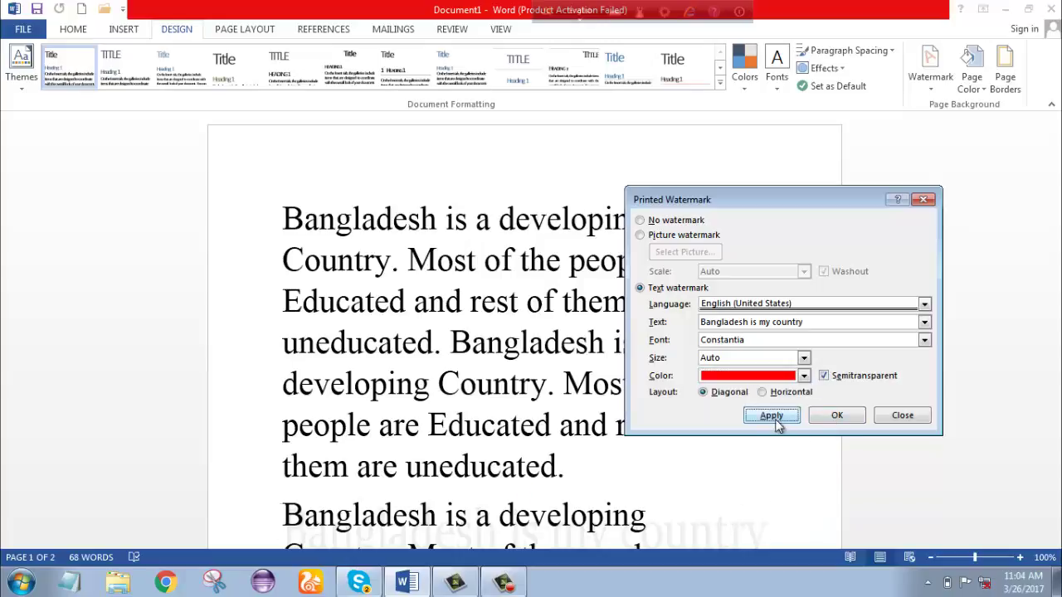
{"action": "left_click", "coordinate": [898, 416]}
{"action": "scroll", "coordinate": [370, 257], "scroll_direction": "down", "scroll_amount": 2}
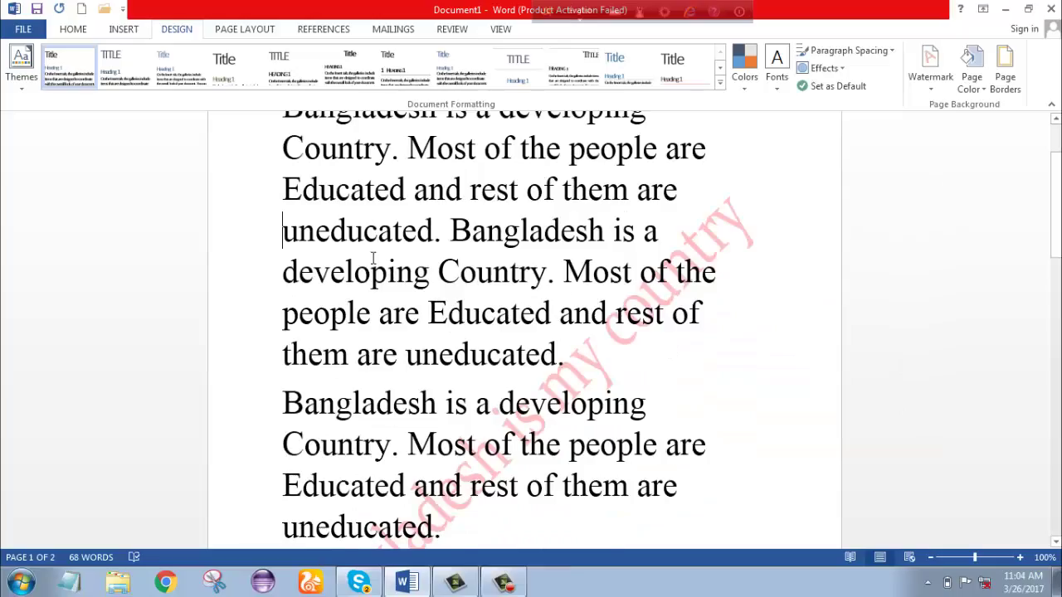
{"action": "scroll", "coordinate": [373, 257], "scroll_direction": "down", "scroll_amount": 3}
{"action": "scroll", "coordinate": [381, 249], "scroll_direction": "up", "scroll_amount": 2}
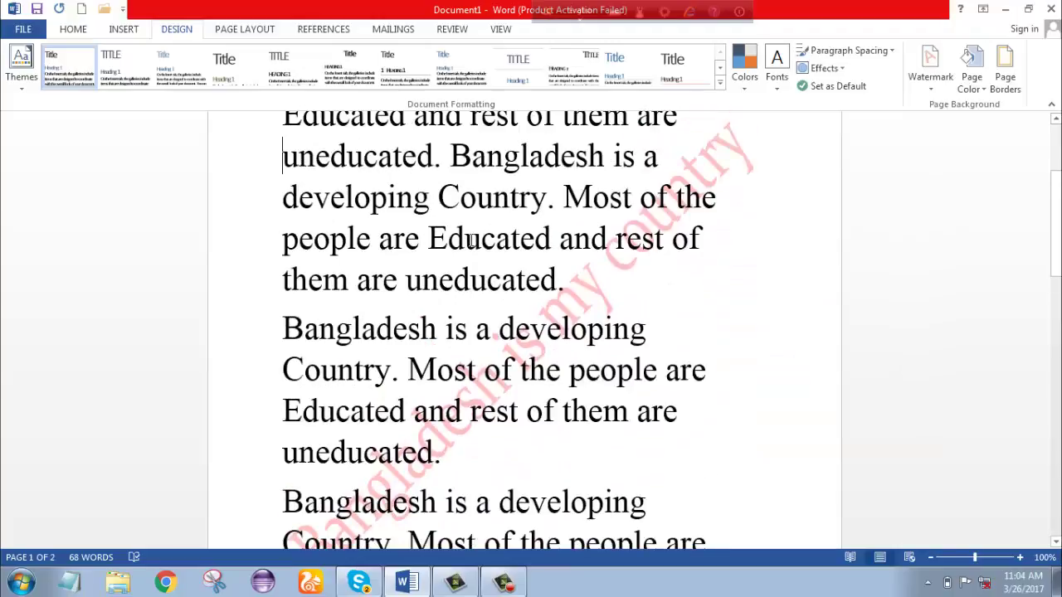
{"action": "scroll", "coordinate": [470, 241], "scroll_direction": "up", "scroll_amount": 5}
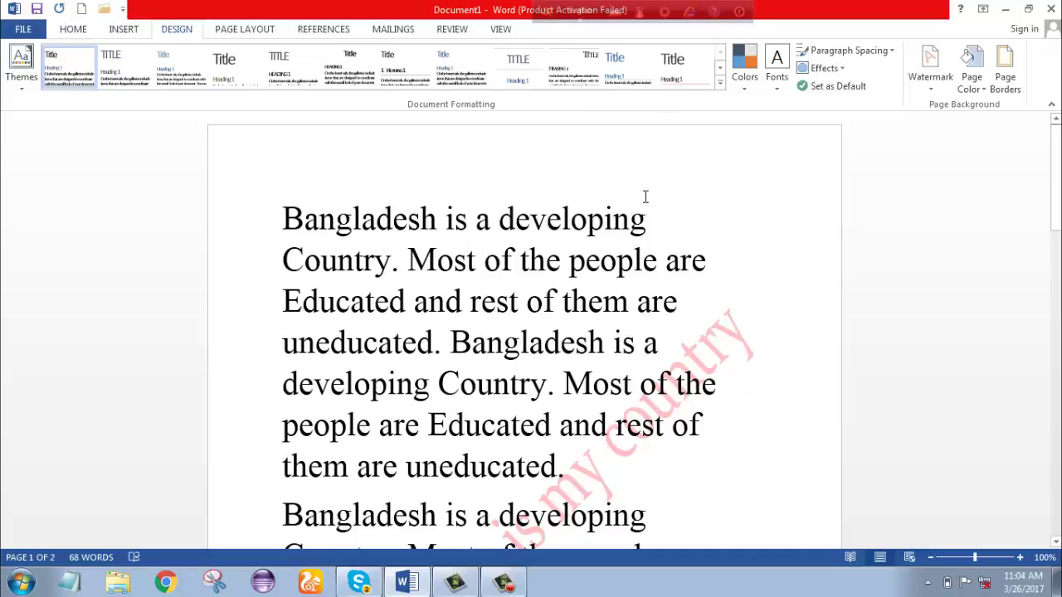
{"action": "left_click", "coordinate": [503, 583]}
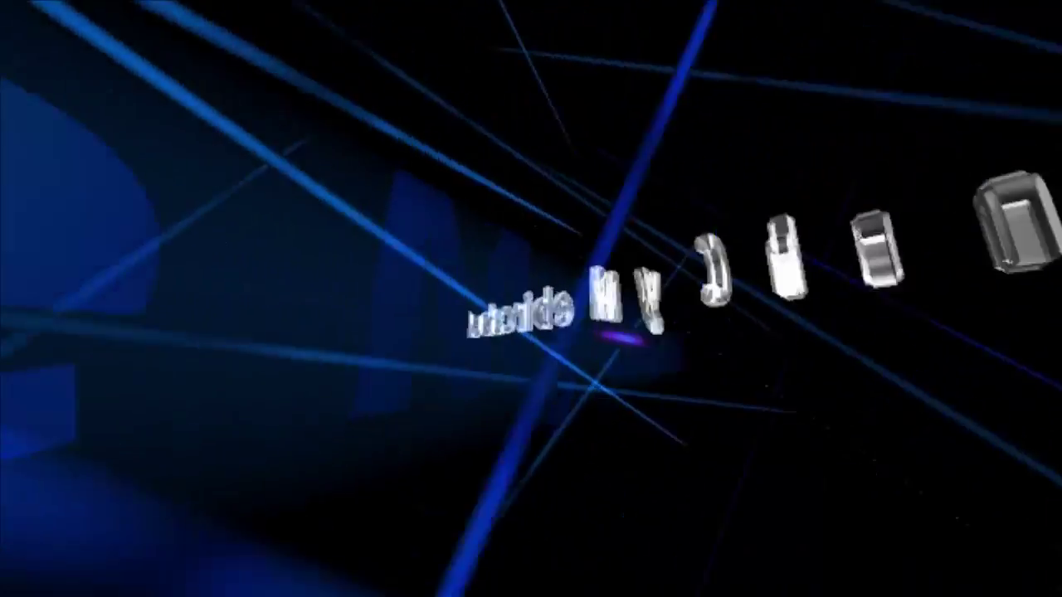